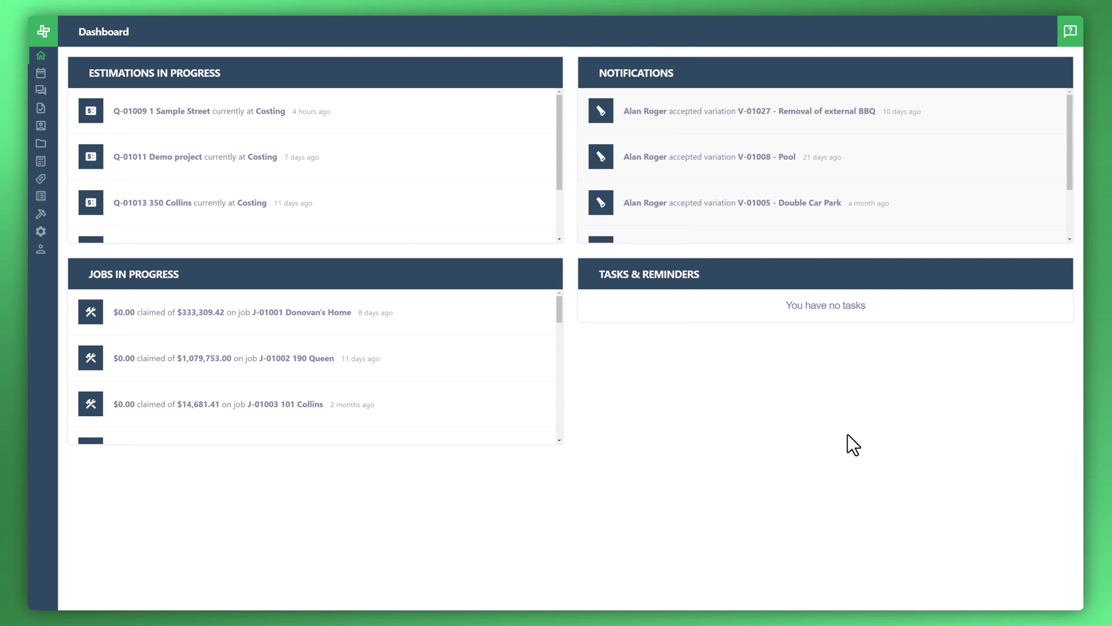
# - From the Jobs list, open the Create New Job form and leave Job Type as Contract Value
pyautogui.moveTo(47, 298)
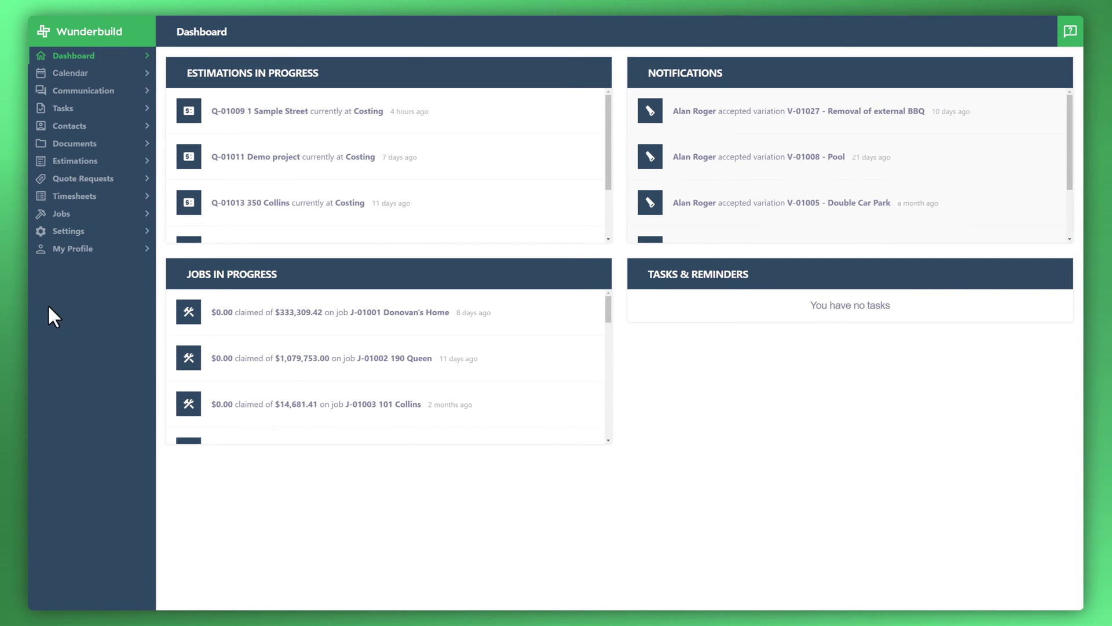
pyautogui.click(55, 215)
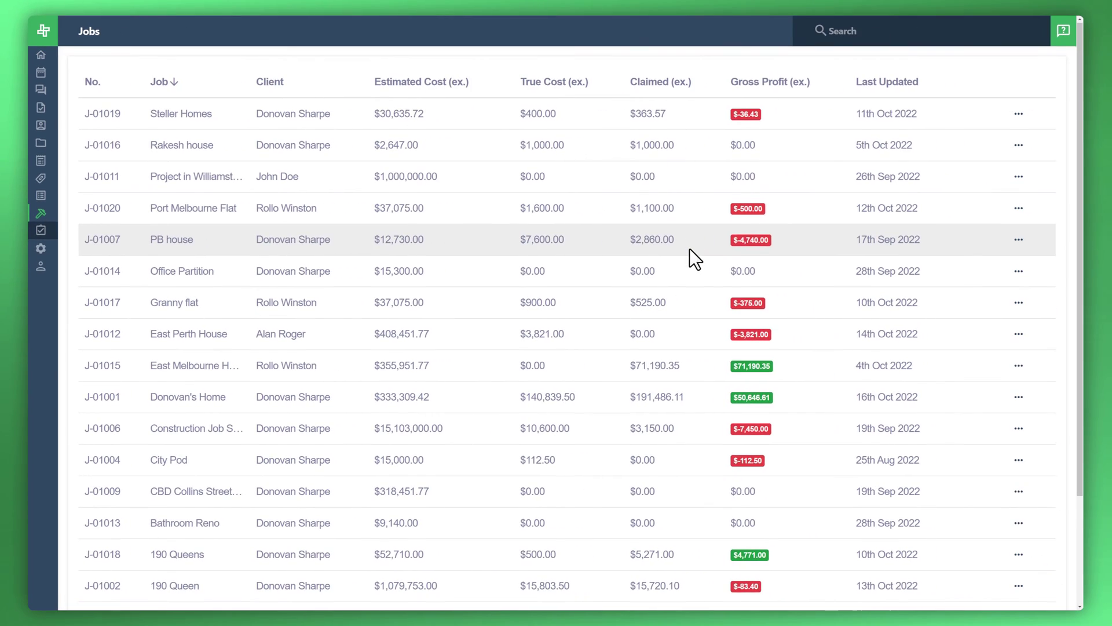
pyautogui.scroll(-3, 690, 255)
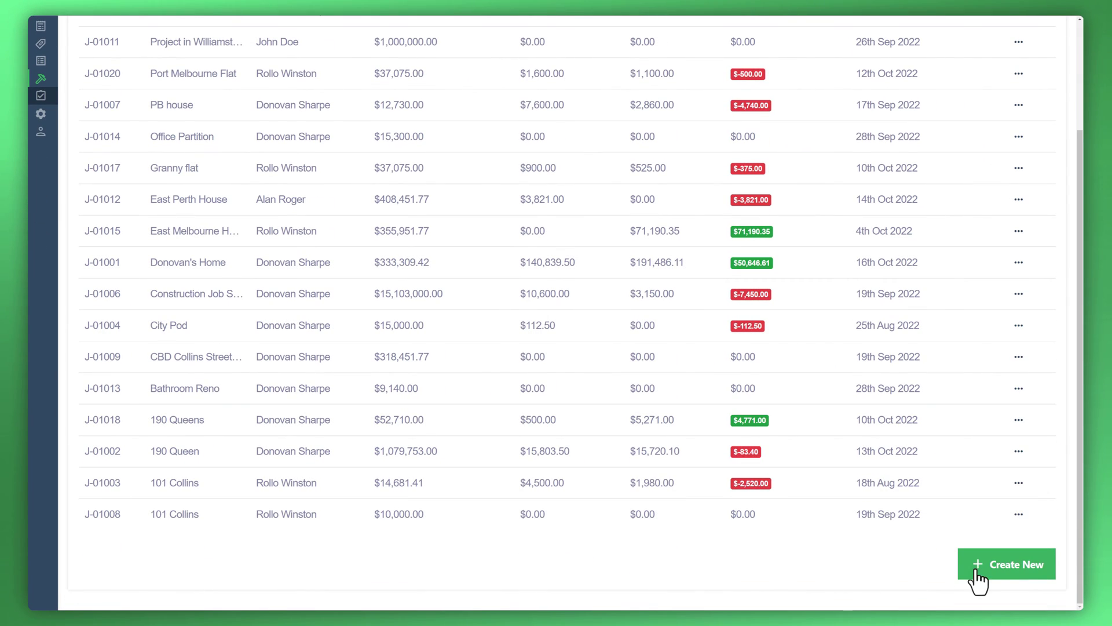
pyautogui.click(989, 564)
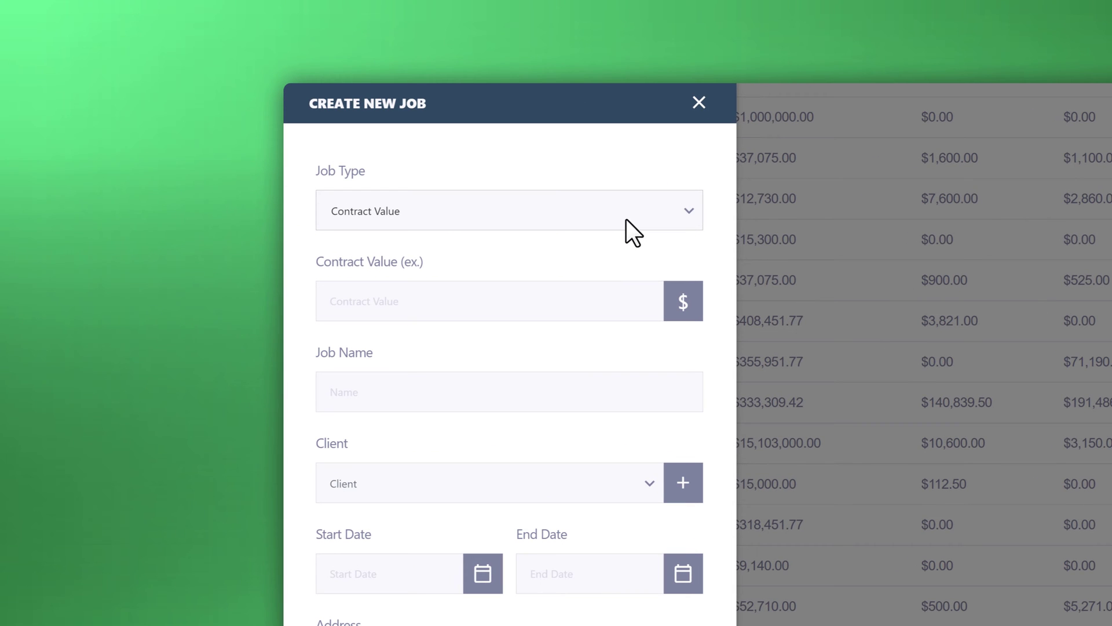
pyautogui.click(627, 219)
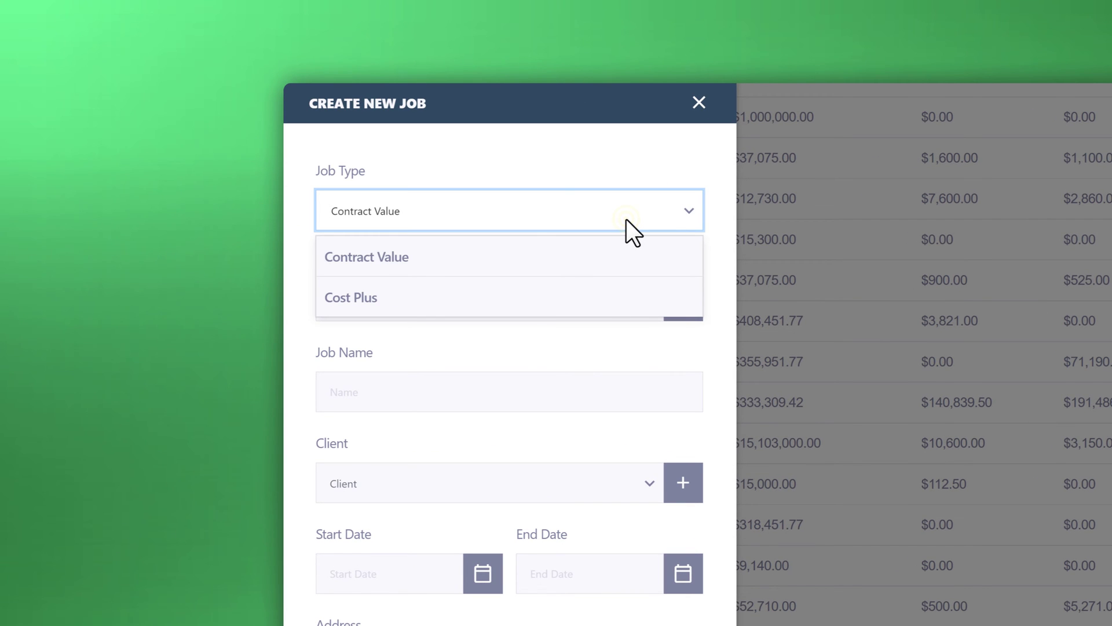
pyautogui.click(626, 219)
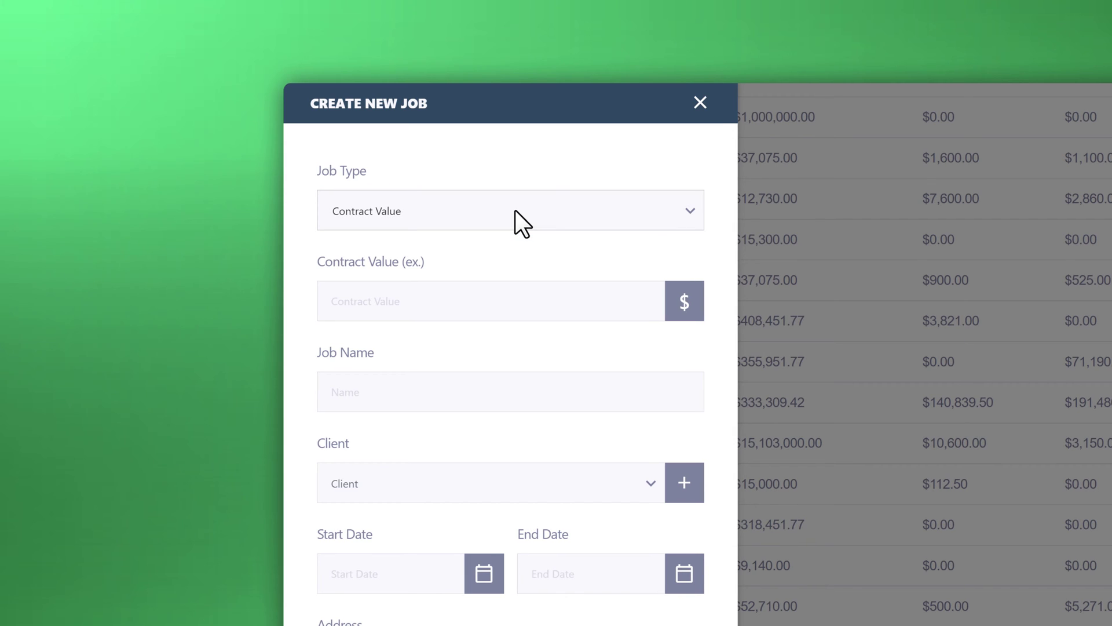
# - Close the new job form and open the Costing page of the East Melbourne House job
pyautogui.click(700, 108)
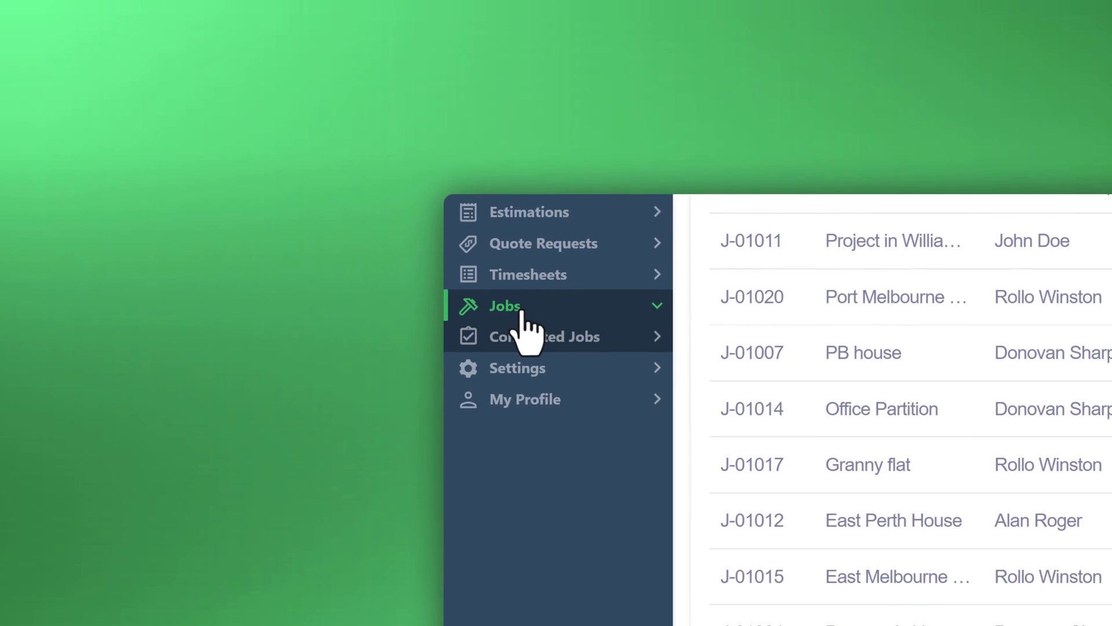
pyautogui.click(302, 164)
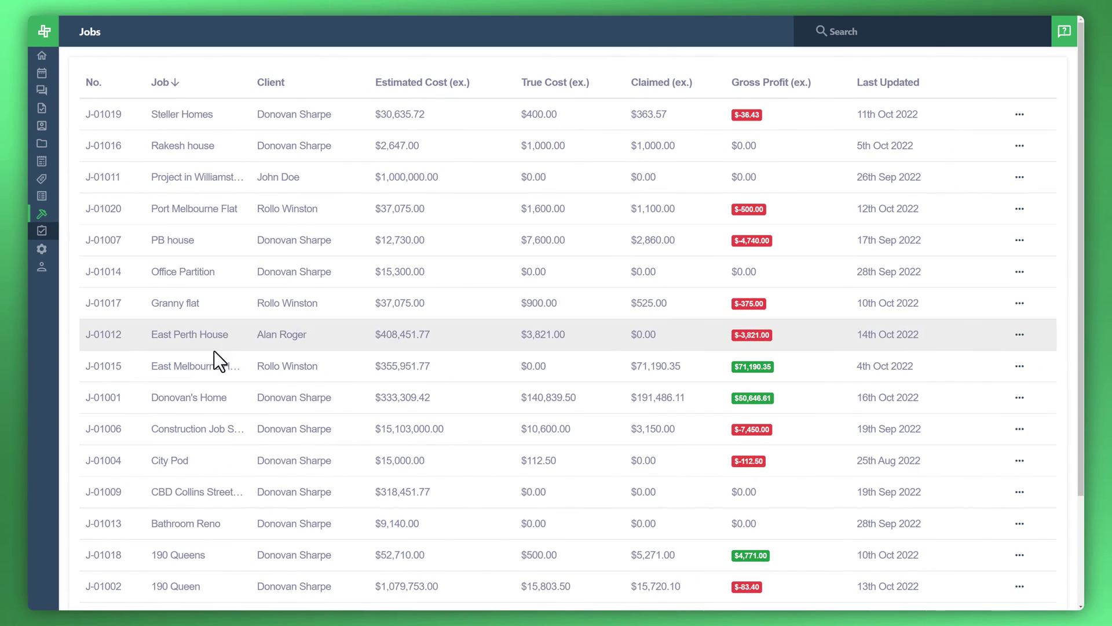
pyautogui.click(218, 362)
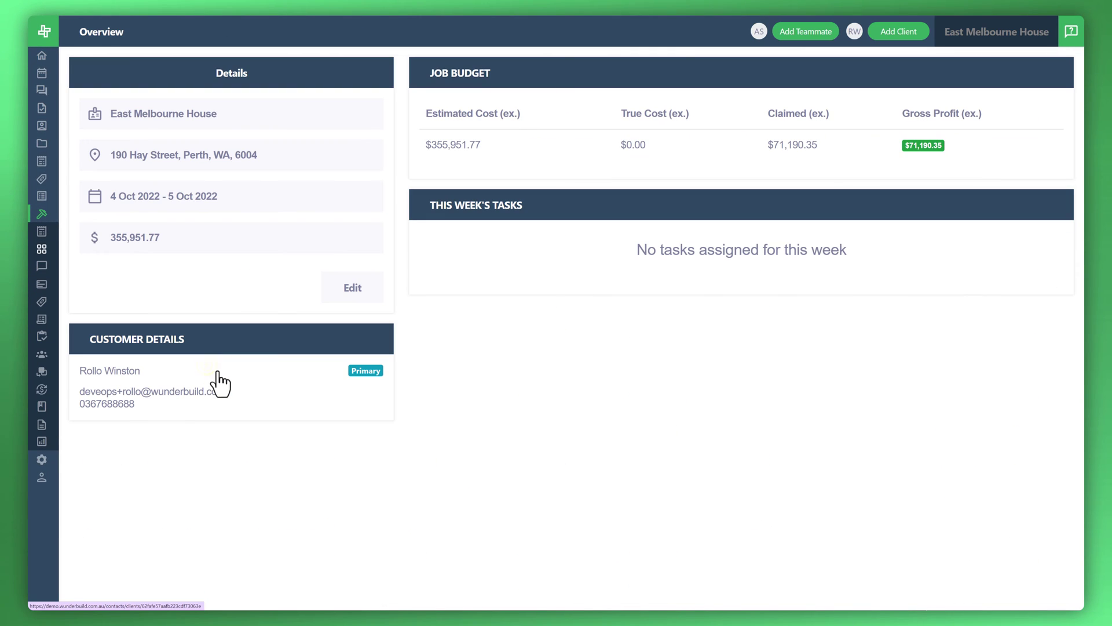
pyautogui.moveTo(47, 235)
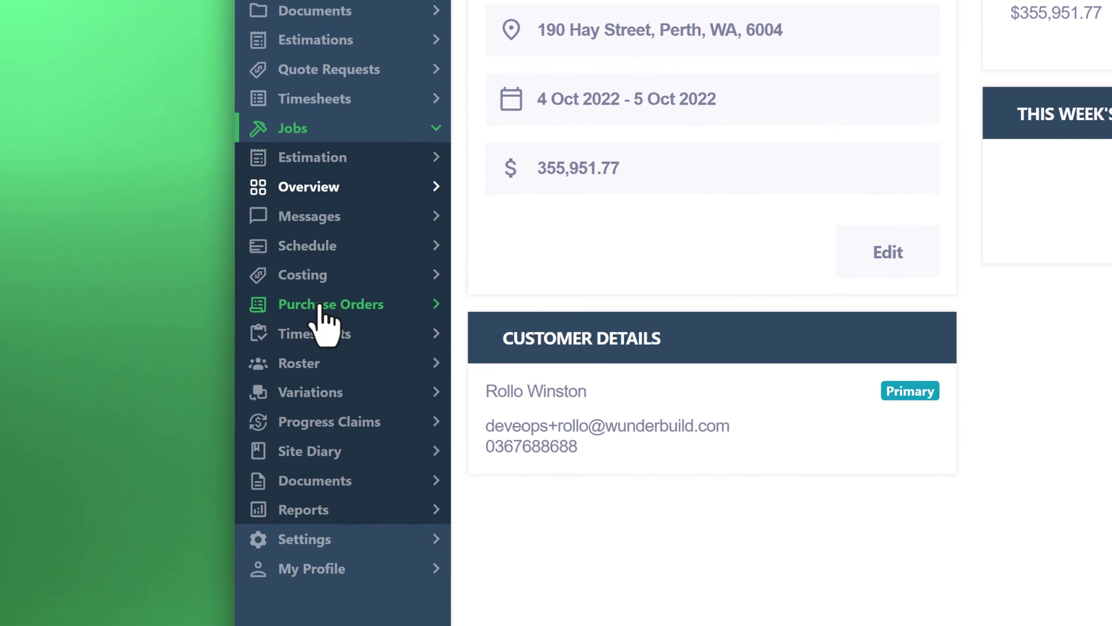
pyautogui.click(313, 276)
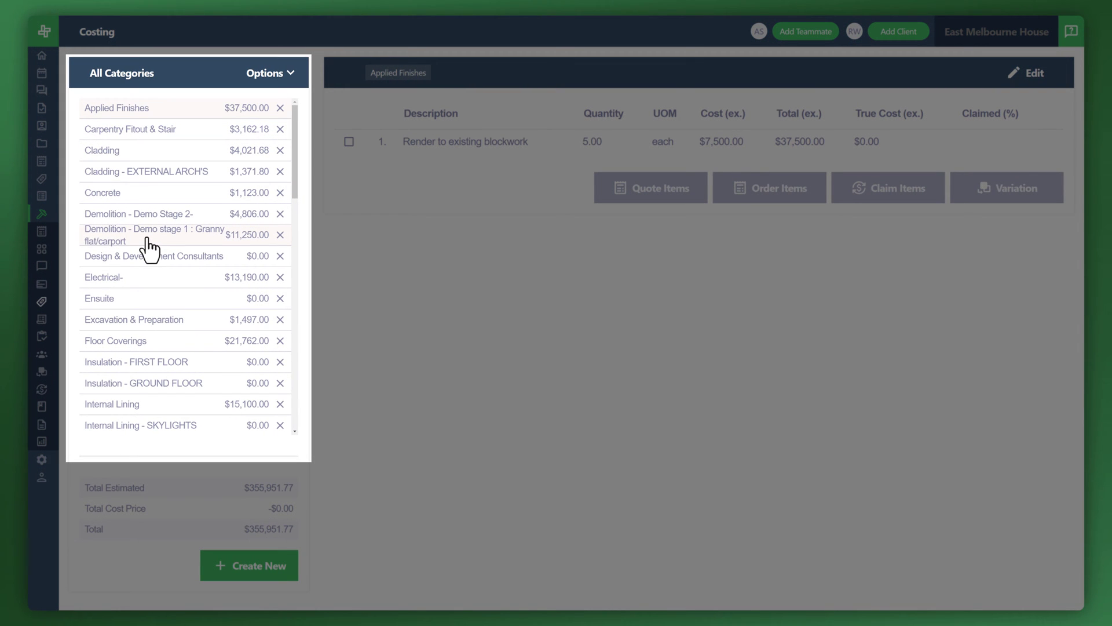
# - Claim Carpentry Fitout & Stair rows 7–10 plus the secret nails and Adhesive Floor Coverings items
pyautogui.click(117, 133)
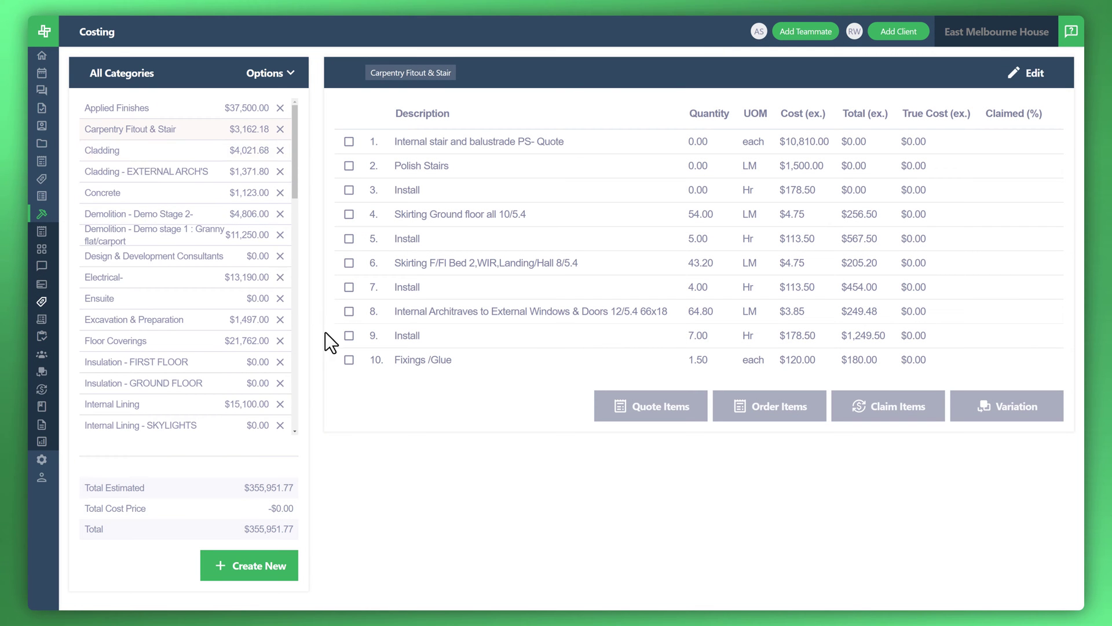
pyautogui.click(349, 360)
pyautogui.click(349, 335)
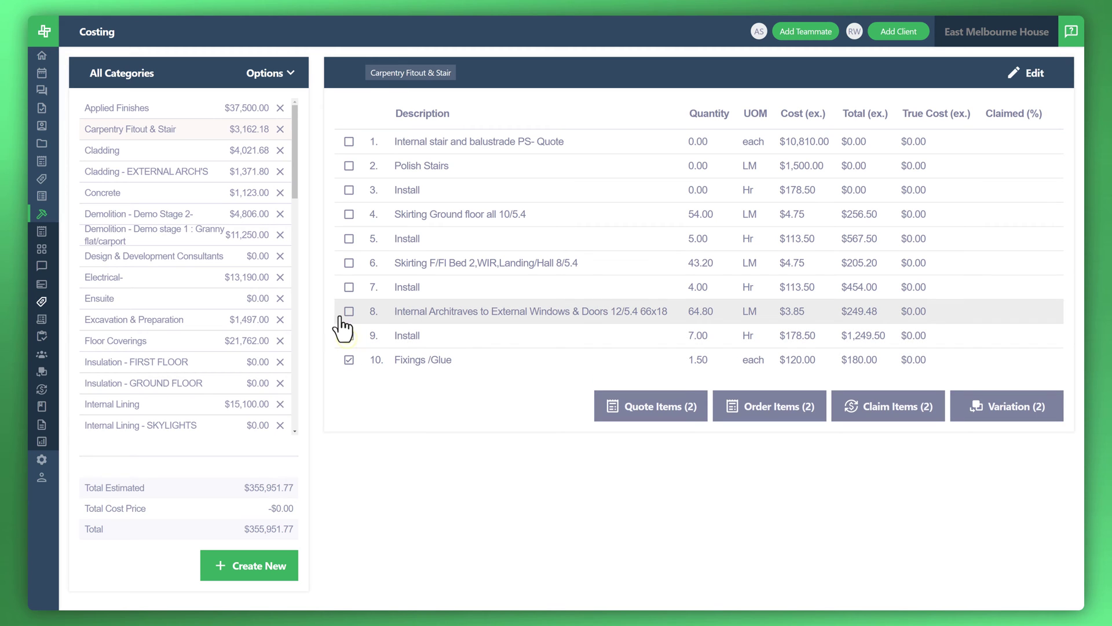
pyautogui.click(349, 312)
pyautogui.click(348, 286)
pyautogui.click(165, 342)
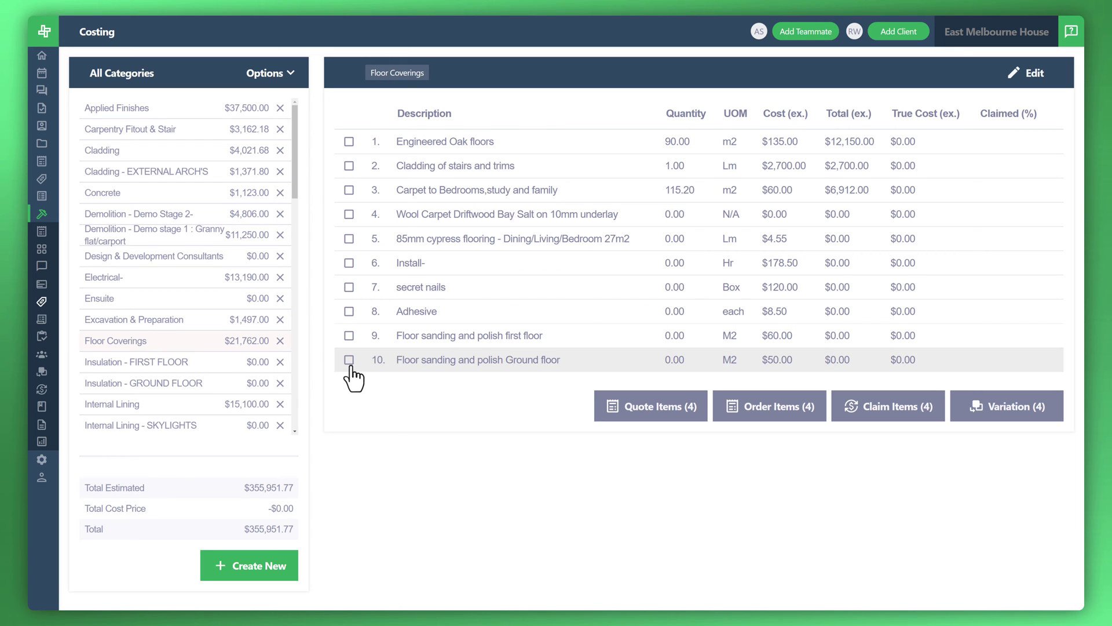
pyautogui.click(348, 287)
pyautogui.click(349, 311)
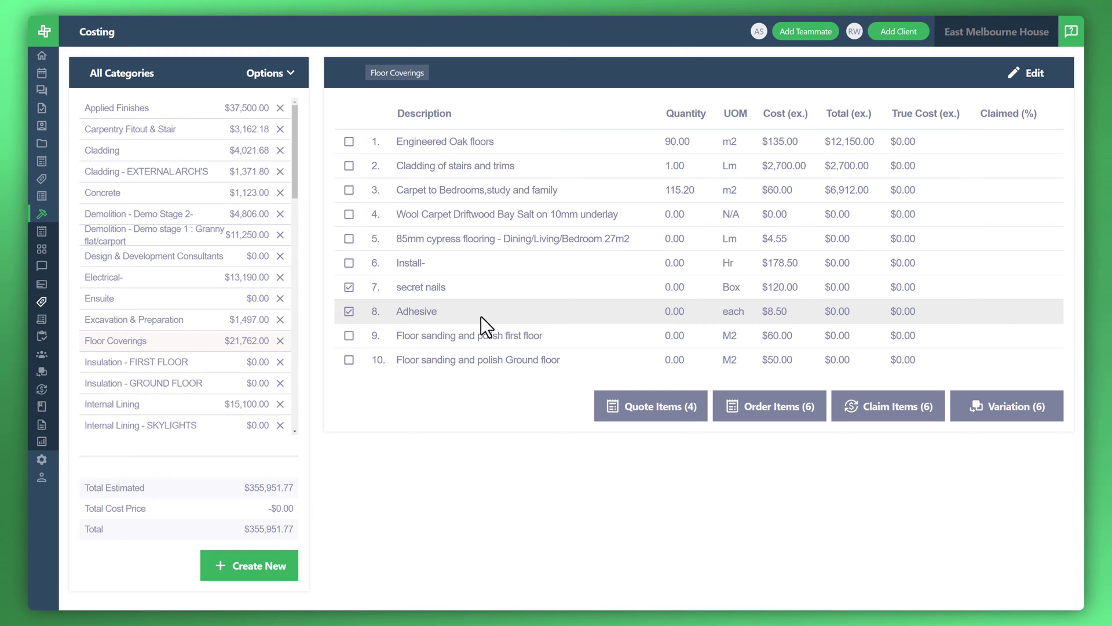
pyautogui.click(921, 420)
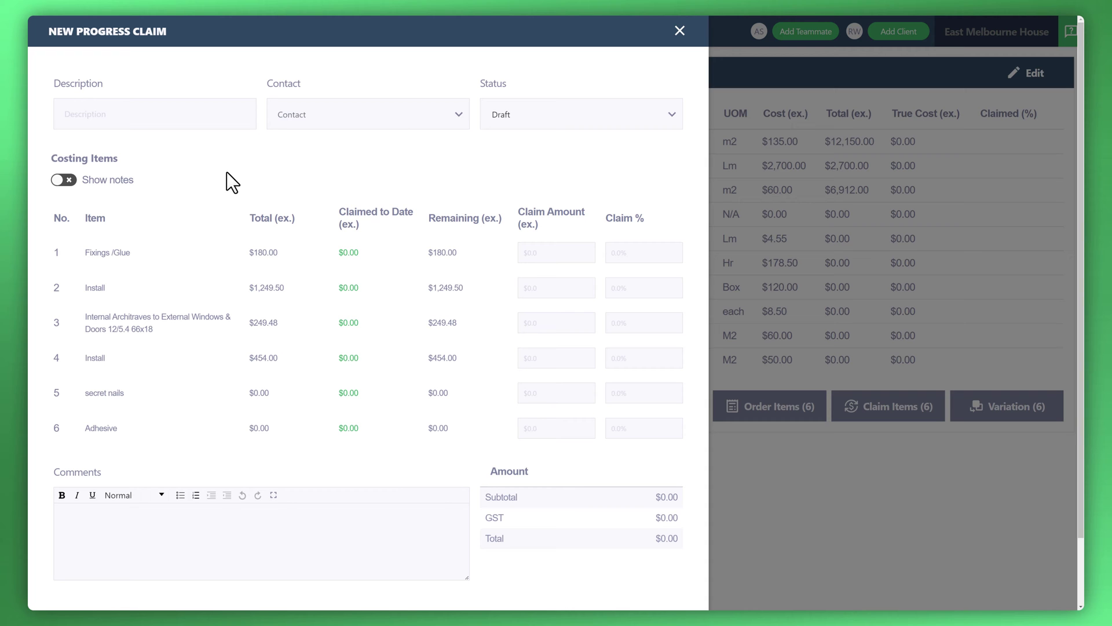
# - Describe the claim as 'Claim Progress #101' and set the job's customer as contact
pyautogui.click(110, 122)
pyautogui.write('Claim Progress #101')
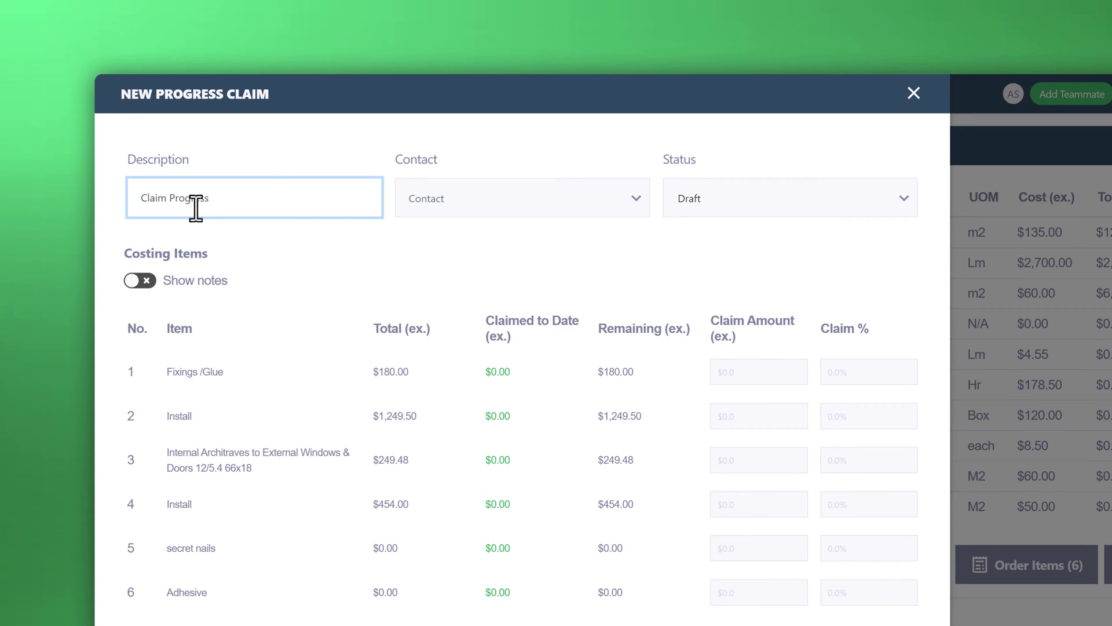
pyautogui.click(522, 198)
pyautogui.click(527, 236)
# - Enter claim values for the six items (100, 50, 100, 454, 0, 0), totalling $1,358.75 plus GST
pyautogui.click(756, 377)
pyautogui.press('Tab')
pyautogui.write('100')
pyautogui.click(863, 419)
pyautogui.write('50')
pyautogui.click(744, 439)
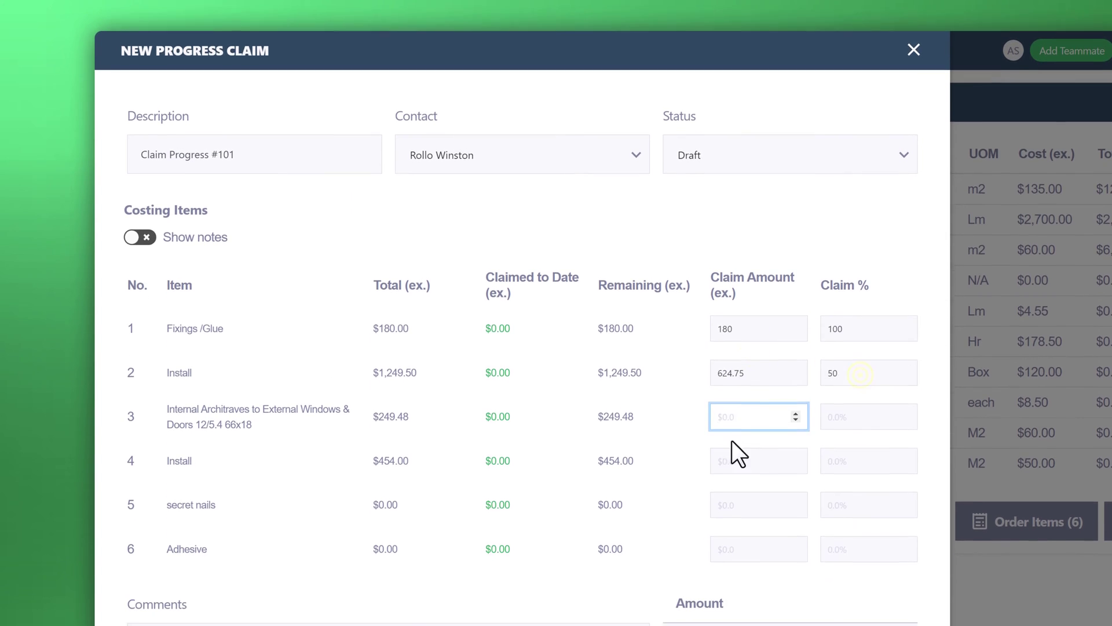
pyautogui.write('100')
pyautogui.press('Tab')
pyautogui.click(770, 482)
pyautogui.write('454')
pyautogui.press('Tab')
pyautogui.press('Tab')
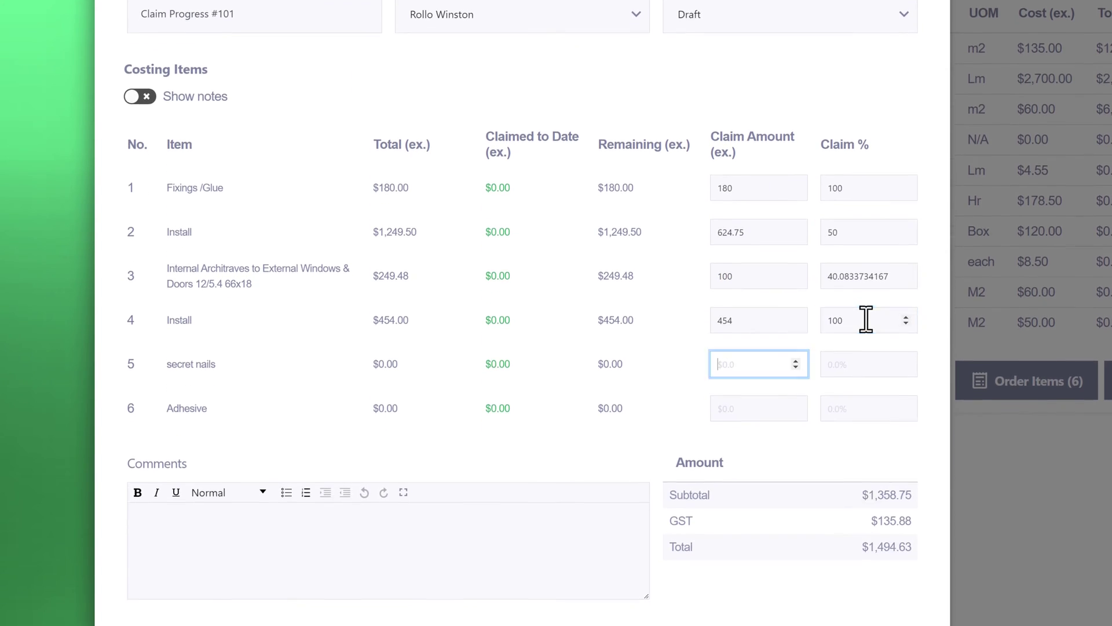
pyautogui.write('0')
pyautogui.press('Tab')
pyautogui.press('Tab')
pyautogui.write('0')
pyautogui.press('Tab')
# - Add the comment 'Day 30 progress claim'
pyautogui.scroll(-2, 822, 290)
pyautogui.click(203, 413)
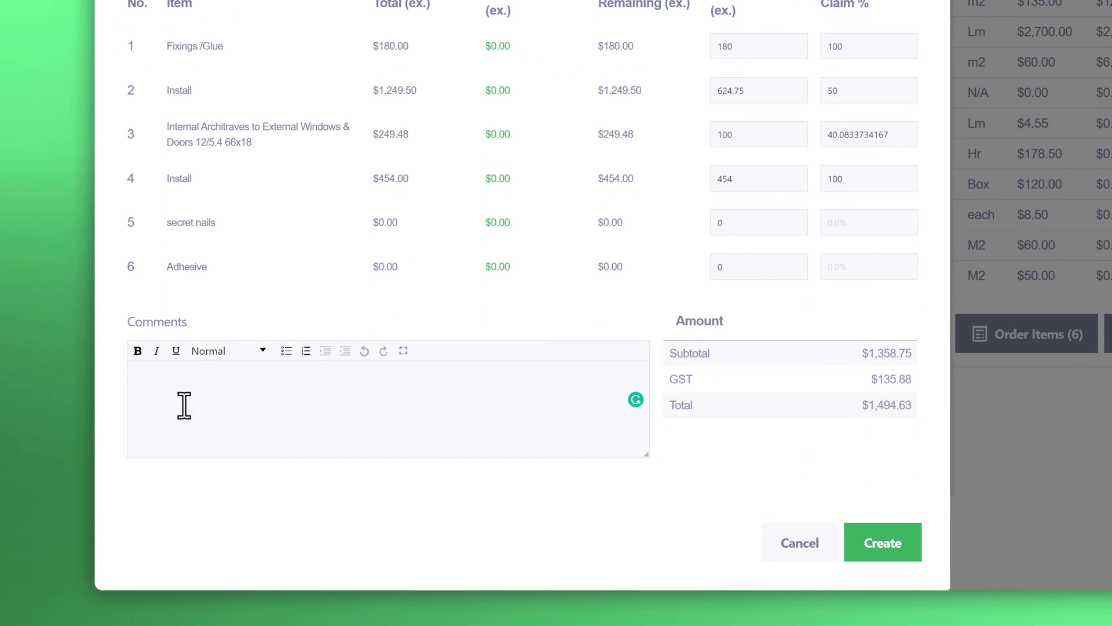
pyautogui.write('Day')
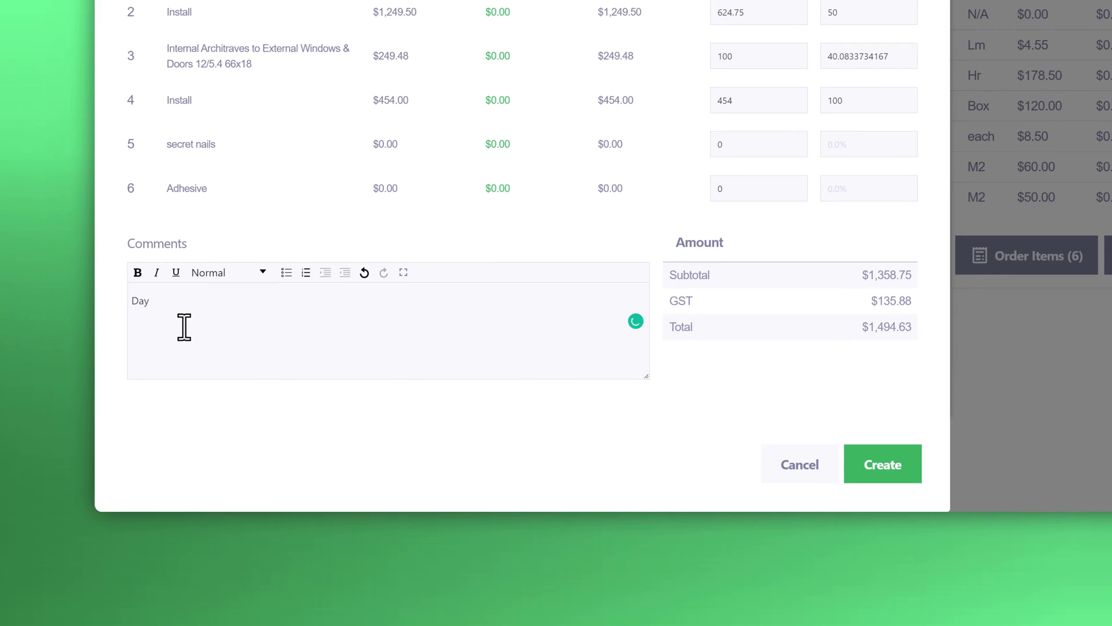
pyautogui.write(' 30 progress claim')
# - Create the claim, then view the progress claims recorded against the Adhesive item
pyautogui.click(882, 473)
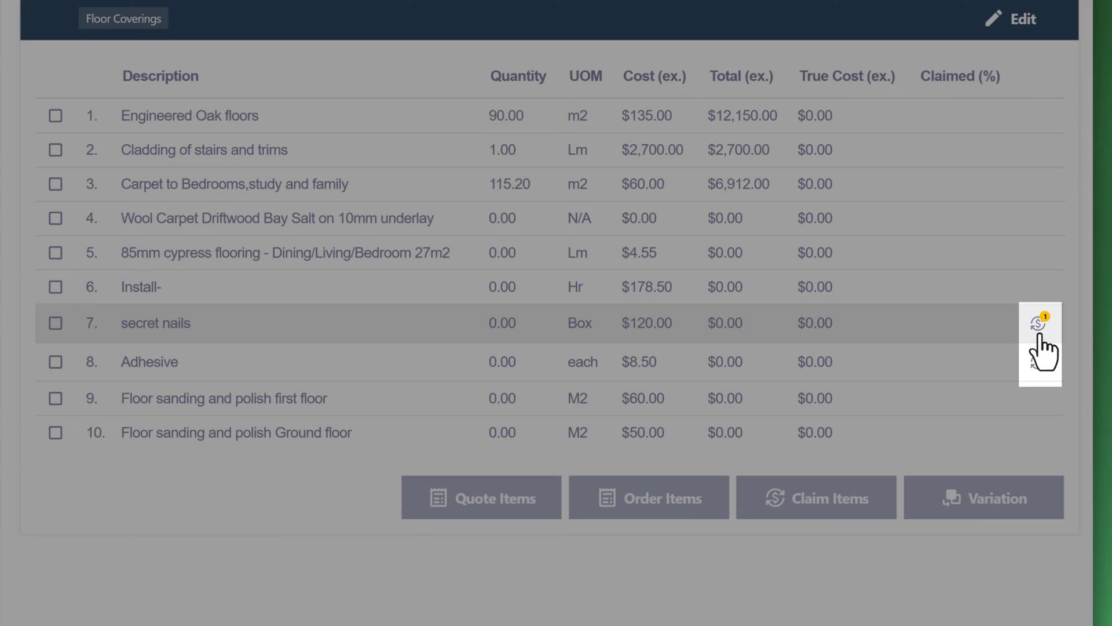
pyautogui.moveTo(1040, 336)
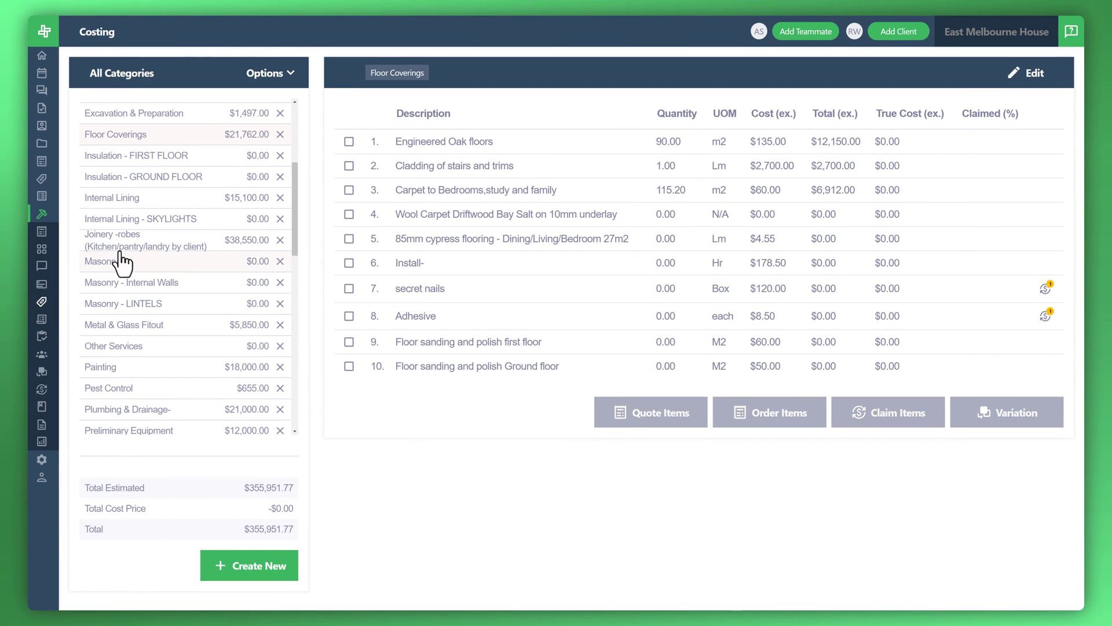
pyautogui.moveTo(40, 215)
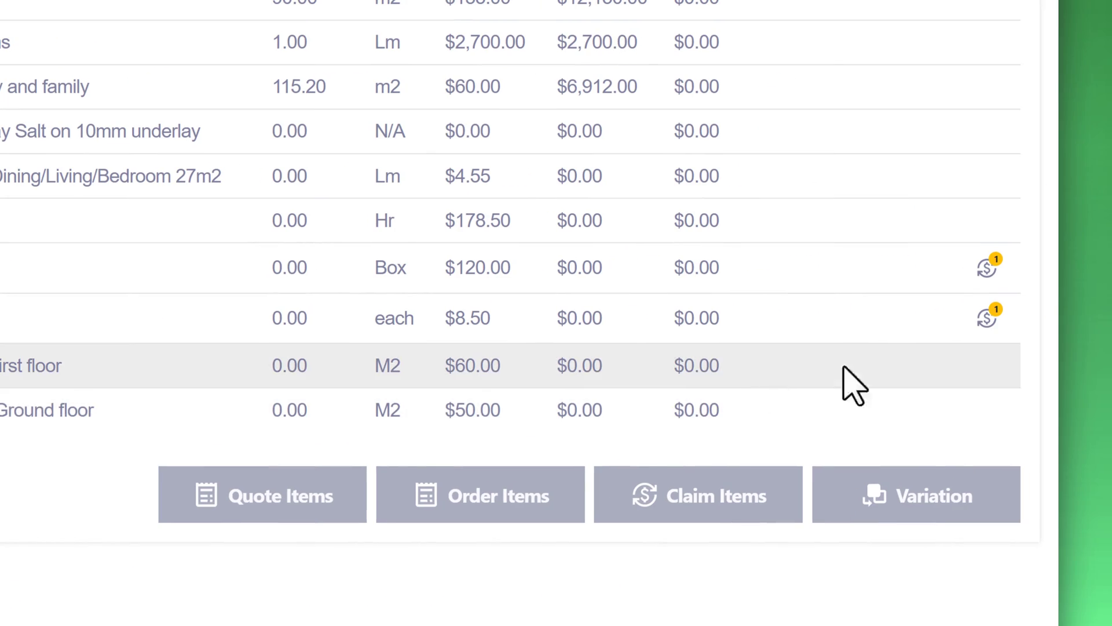
pyautogui.click(985, 320)
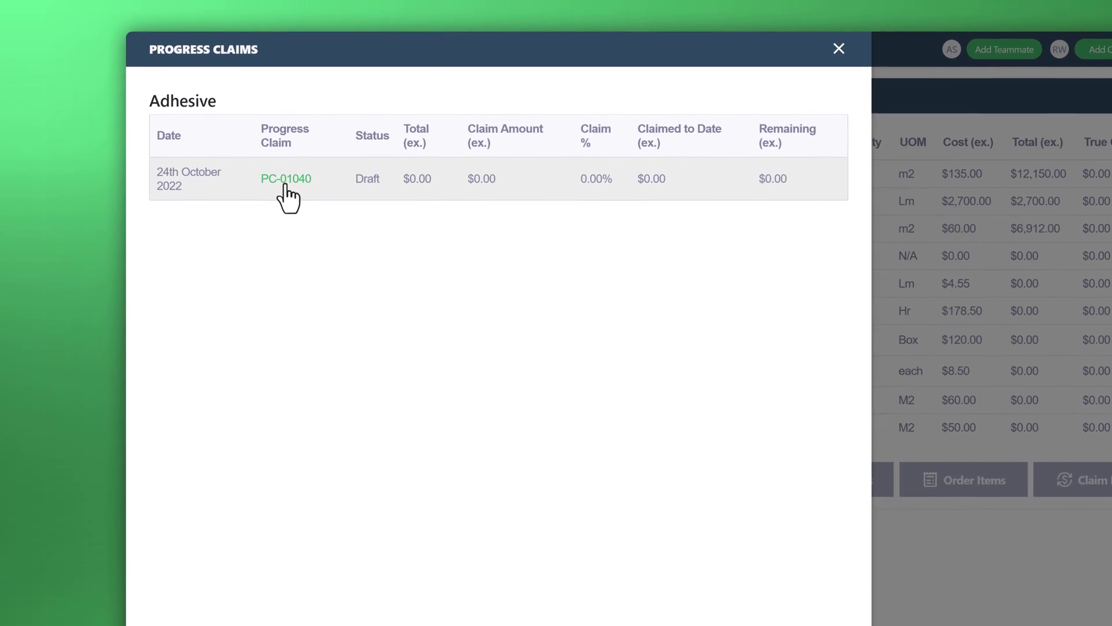
pyautogui.click(288, 181)
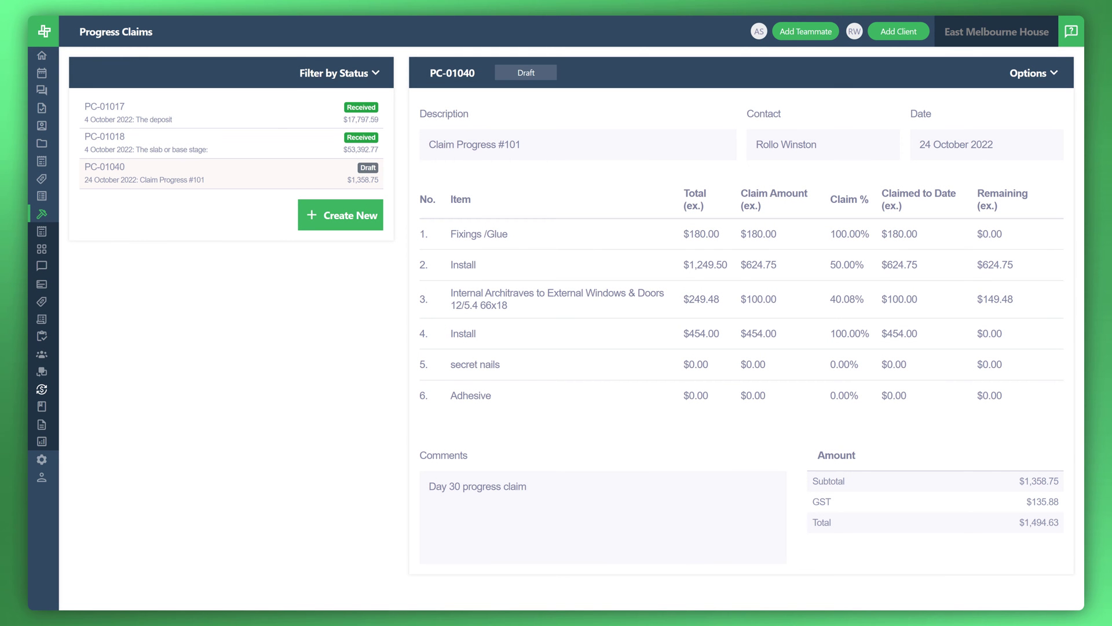
# - Create claim 'The Deposit' at 5% of contract, commented 'The deposit for the initial phase'
pyautogui.click(328, 223)
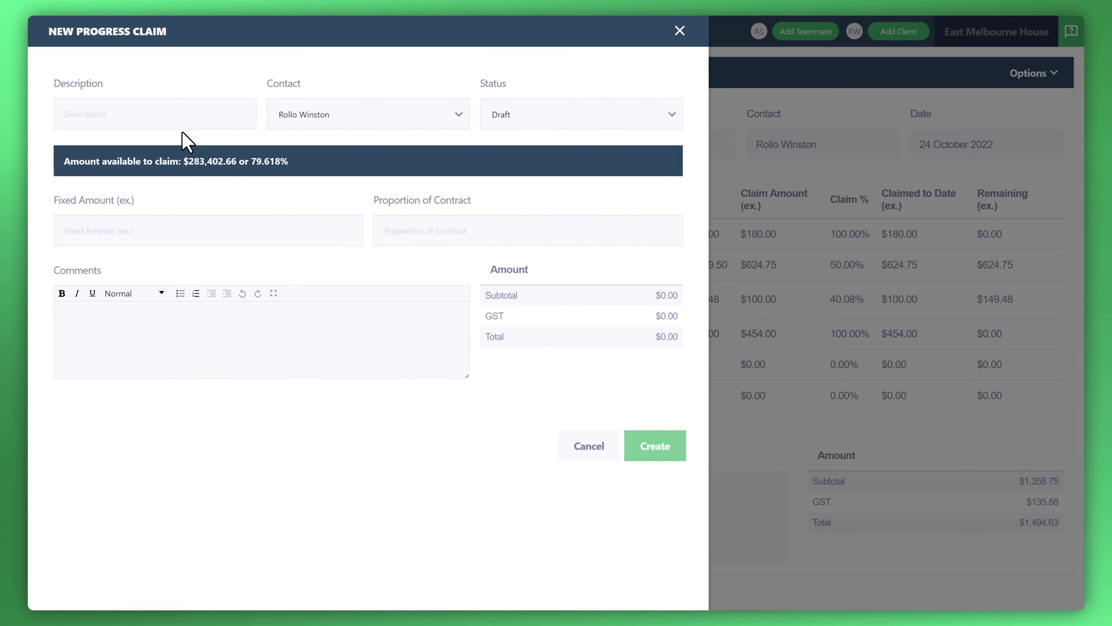
pyautogui.click(170, 117)
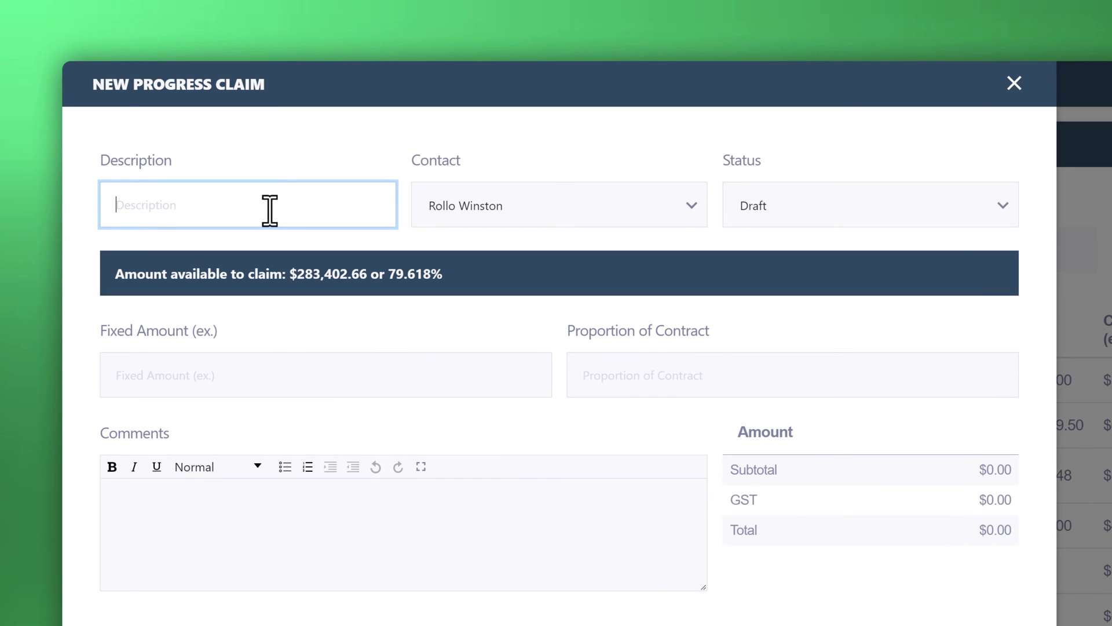
pyautogui.write('The Deposit')
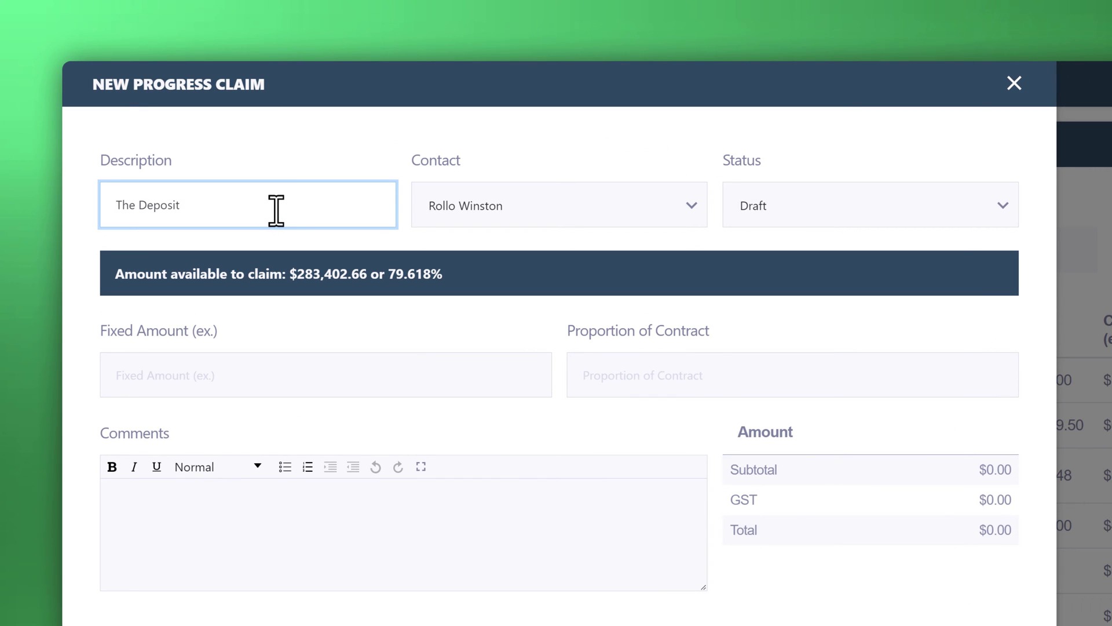
pyautogui.click(214, 380)
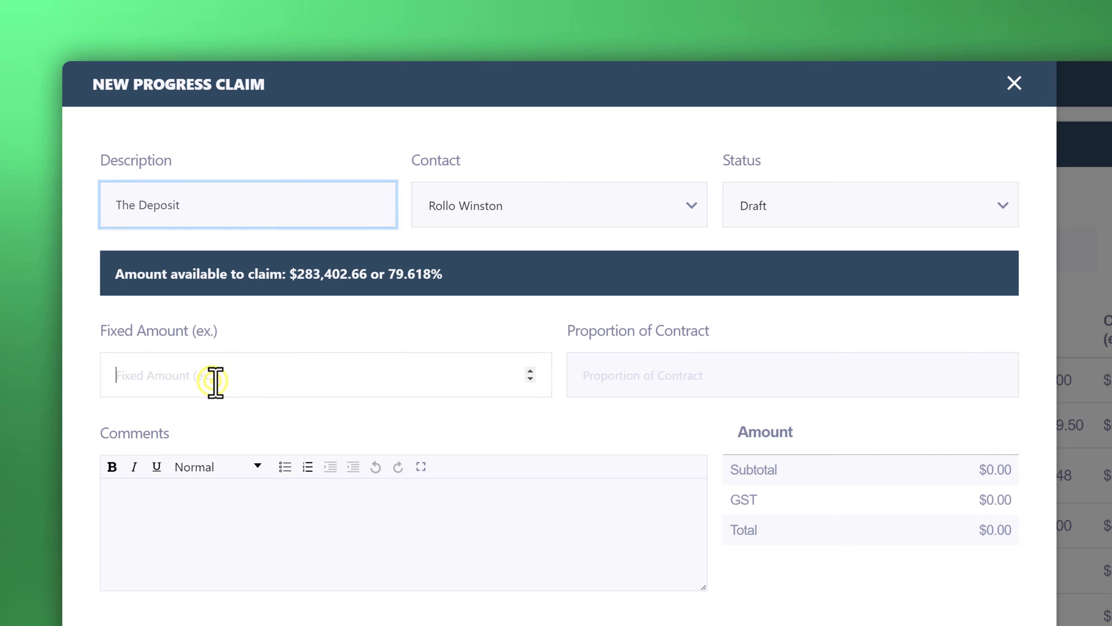
pyautogui.click(623, 362)
pyautogui.write('5')
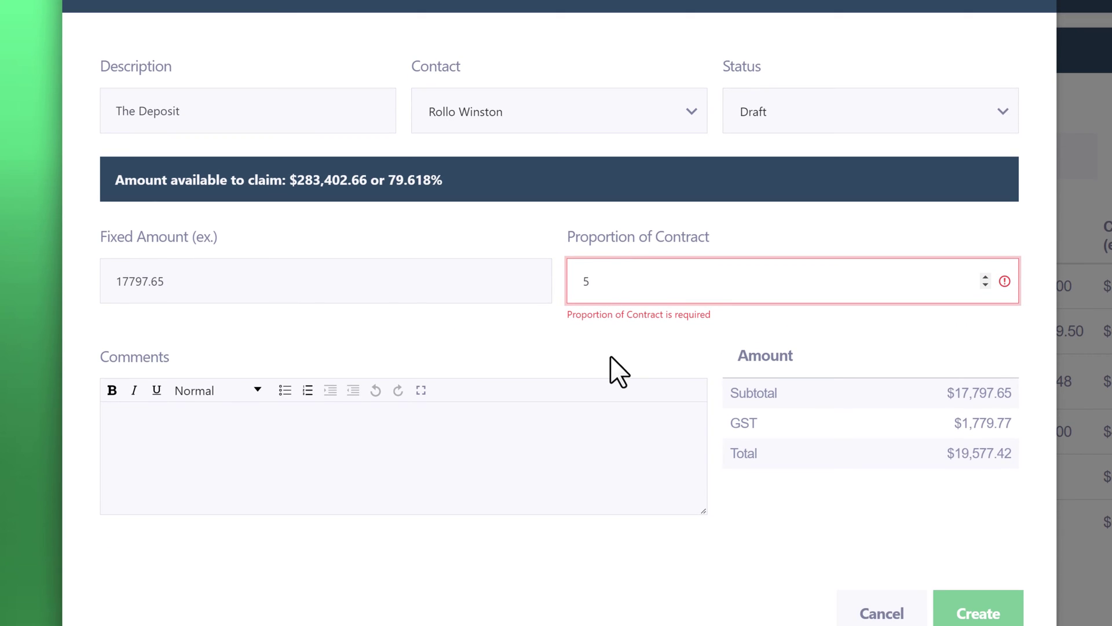
pyautogui.click(610, 356)
pyautogui.click(525, 427)
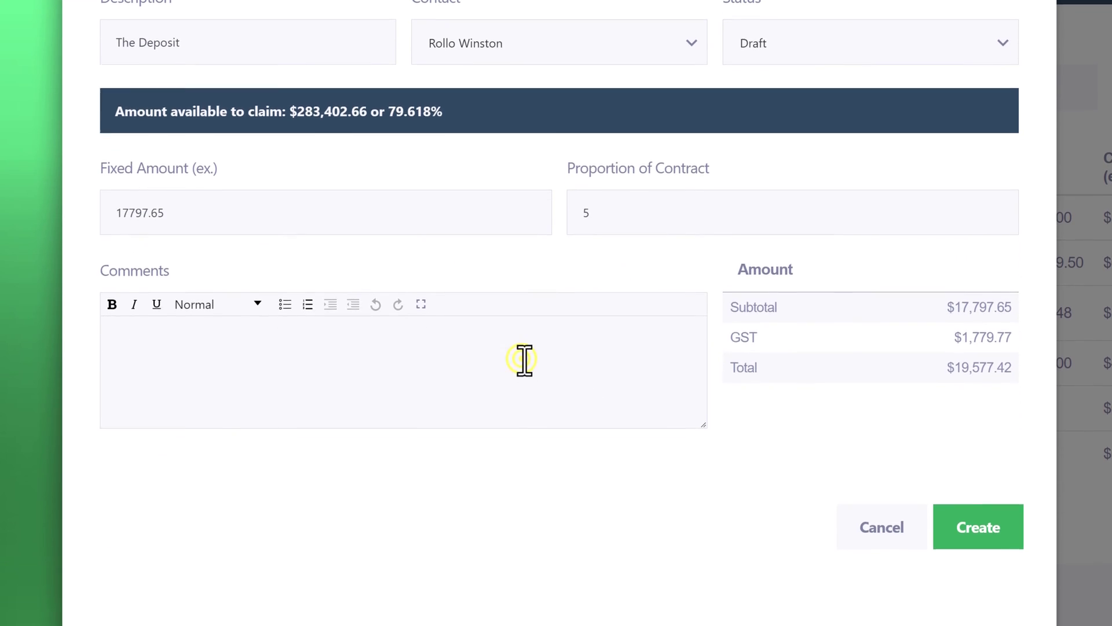
pyautogui.write('The deposit for the initial phase')
pyautogui.click(983, 358)
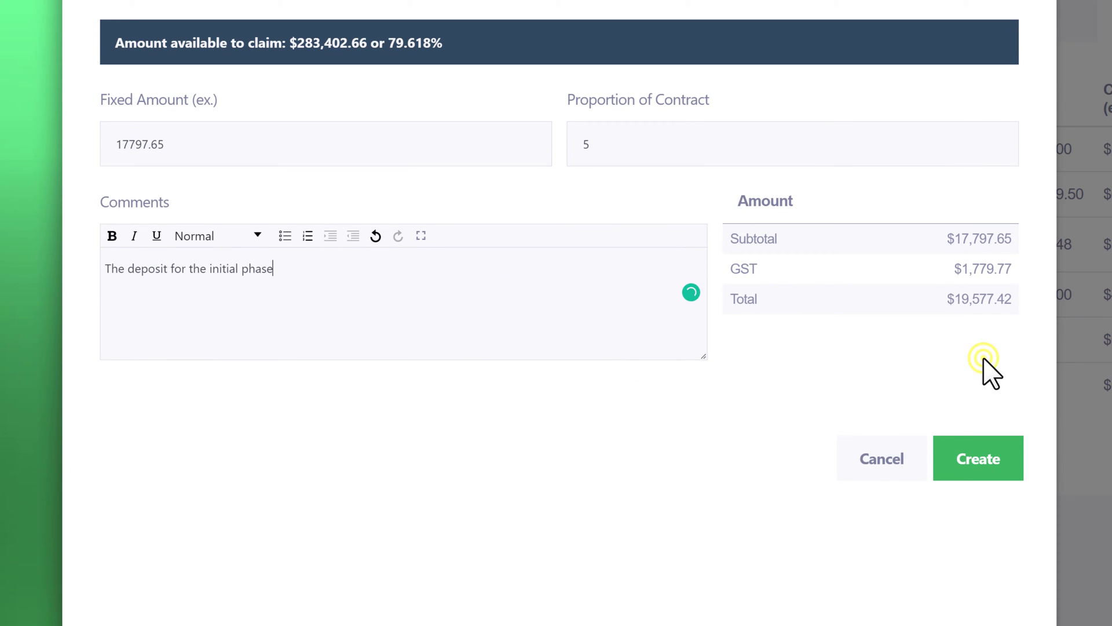
pyautogui.click(981, 463)
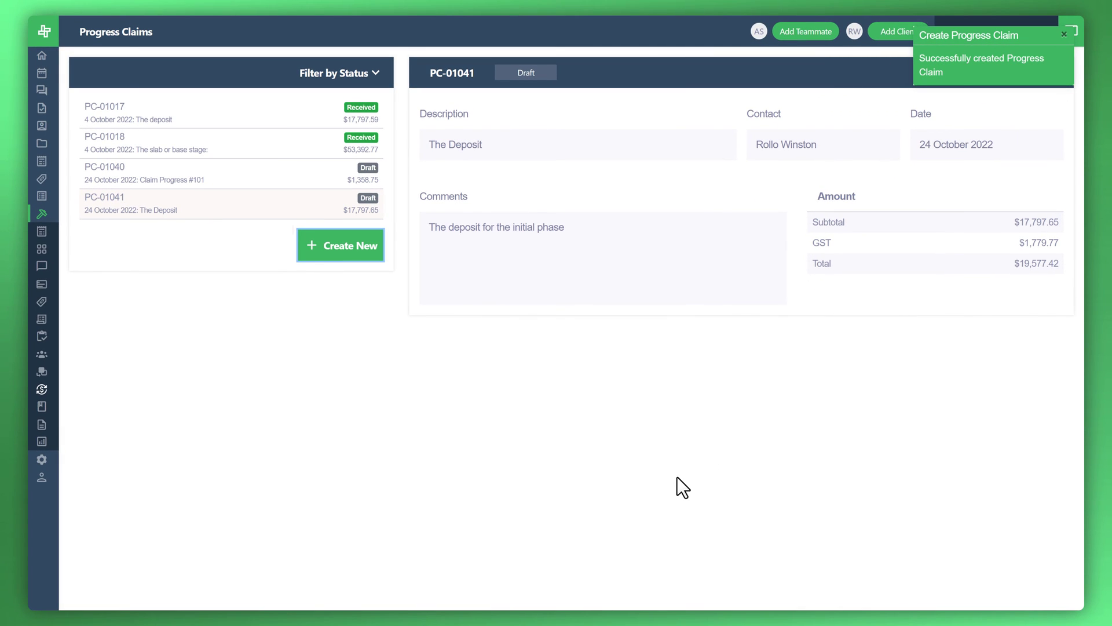
# - Create a 'Frame Stage' claim at 20% of contract with a frame phase comment
pyautogui.click(346, 246)
pyautogui.click(98, 101)
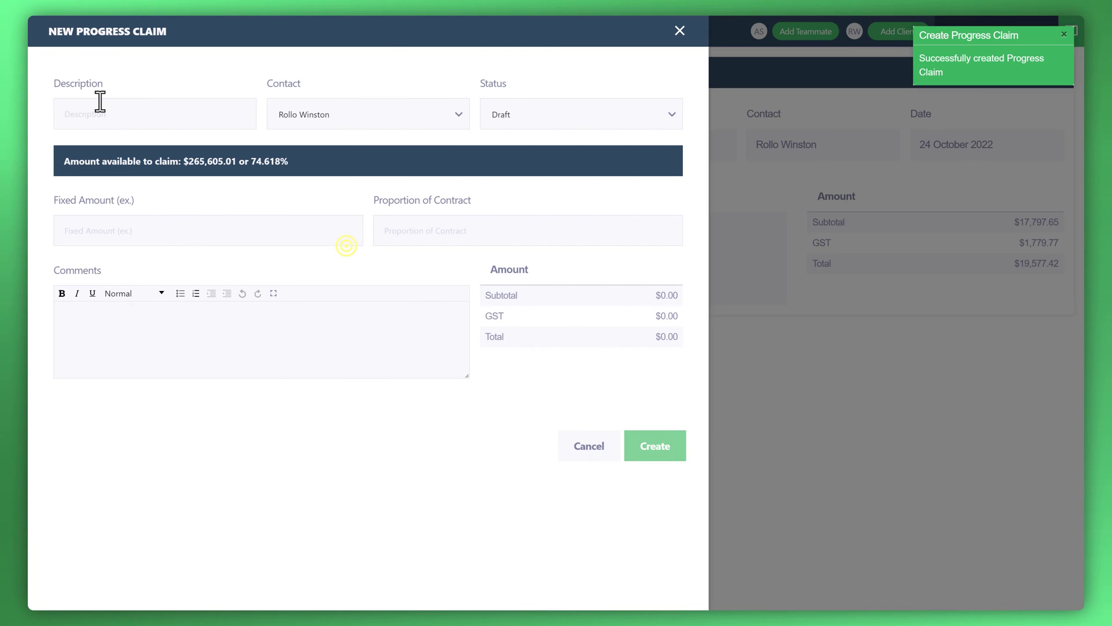
pyautogui.write('Frame Stage')
pyautogui.click(537, 234)
pyautogui.write('20')
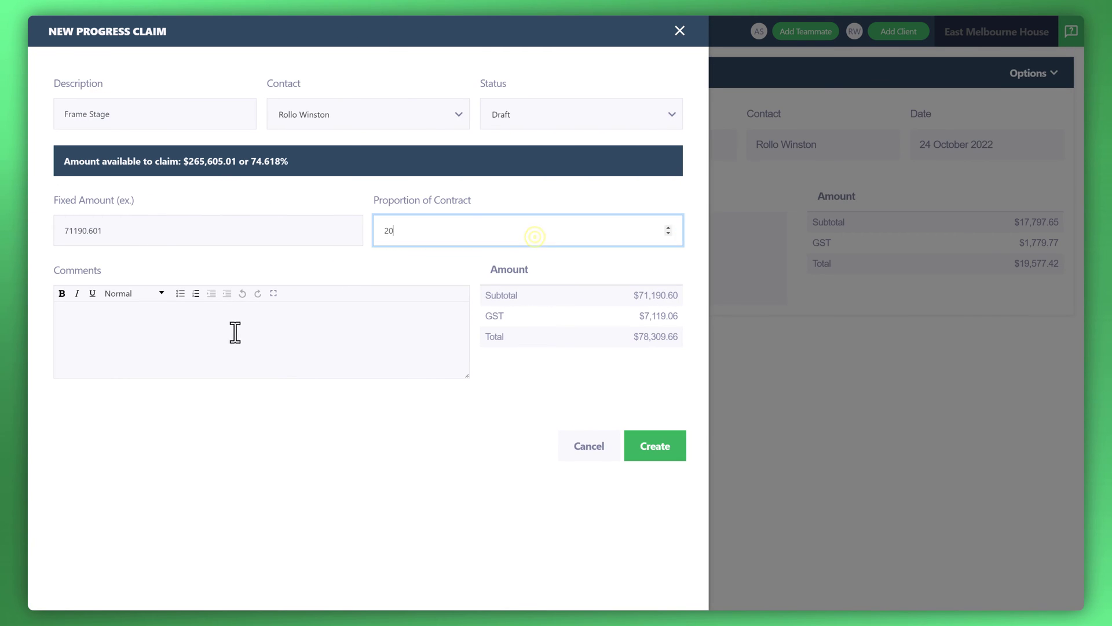
pyautogui.click(224, 316)
pyautogui.write('Frame phase of the project for the progress claim.')
pyautogui.click(655, 446)
# - Create a 'Lockup Stage' claim at 20% with comment 'Lockup progress claim'
pyautogui.click(358, 280)
pyautogui.click(125, 118)
pyautogui.write('Lockup Stage')
pyautogui.click(415, 234)
pyautogui.write('20')
pyautogui.click(368, 342)
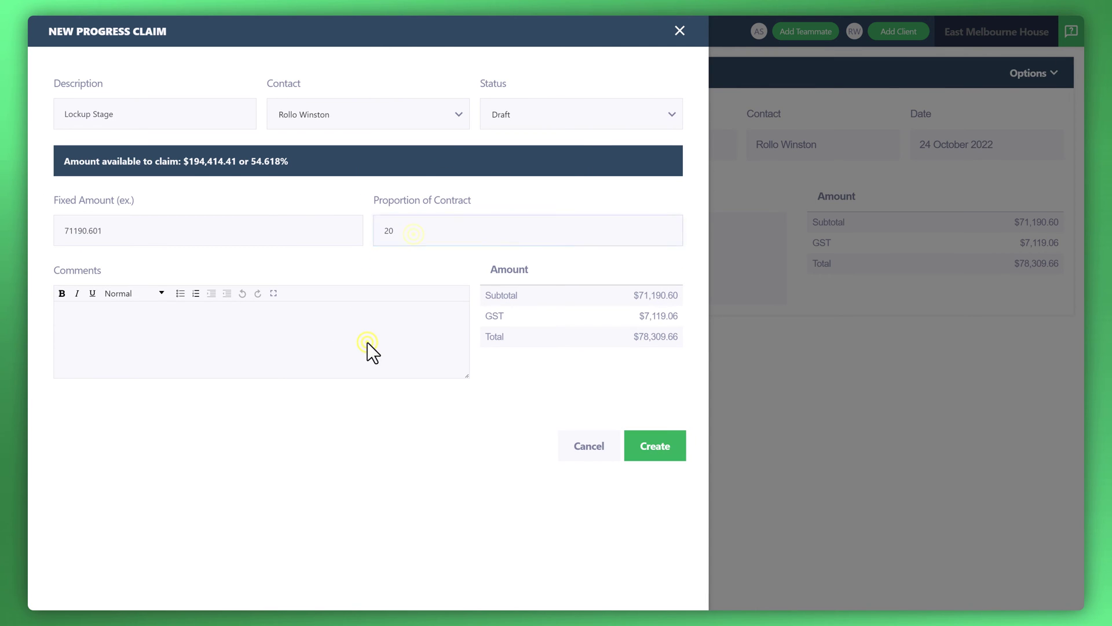
pyautogui.write('Lockup progress claim')
pyautogui.click(655, 446)
# - Create a 'Fit-Out Or Fixing Stage' claim at 25% with comment 'Fit-out progress claim'
pyautogui.click(131, 118)
pyautogui.write('Fit-Ou')
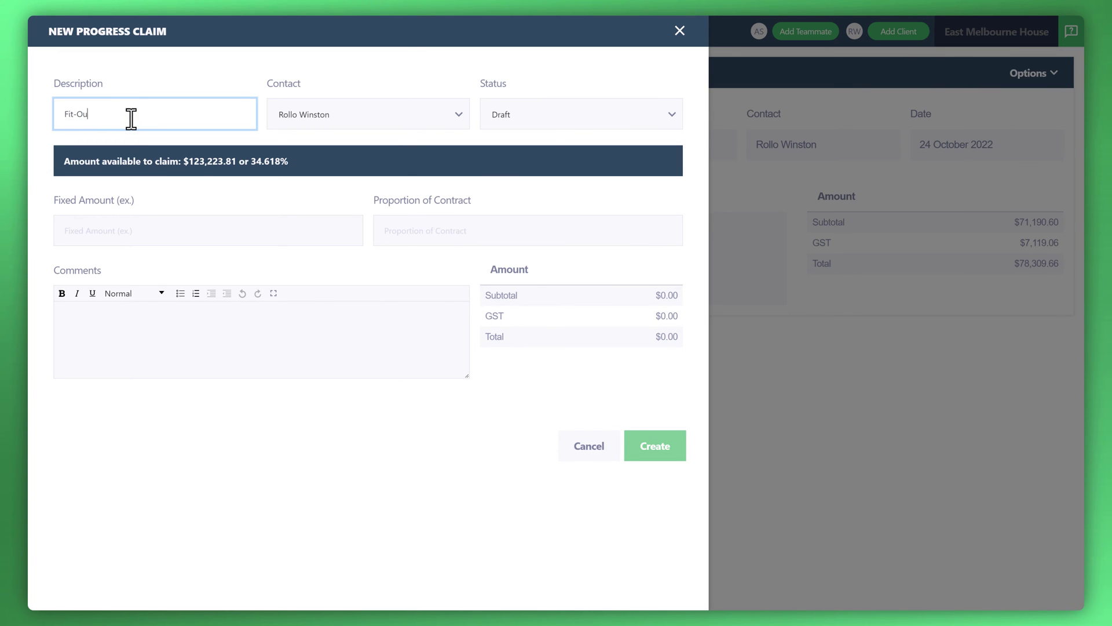
pyautogui.write('t Or Fixing Stage')
pyautogui.click(405, 235)
pyautogui.write('25')
pyautogui.click(345, 359)
pyautogui.write('Fit-out p')
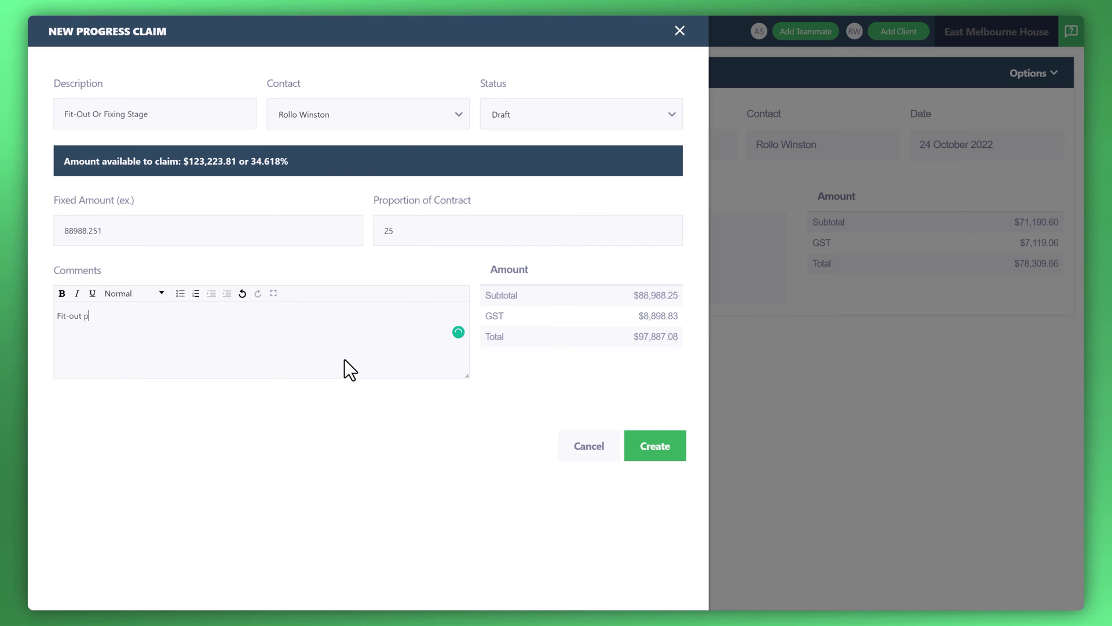
pyautogui.write('rogress claim')
pyautogui.click(655, 445)
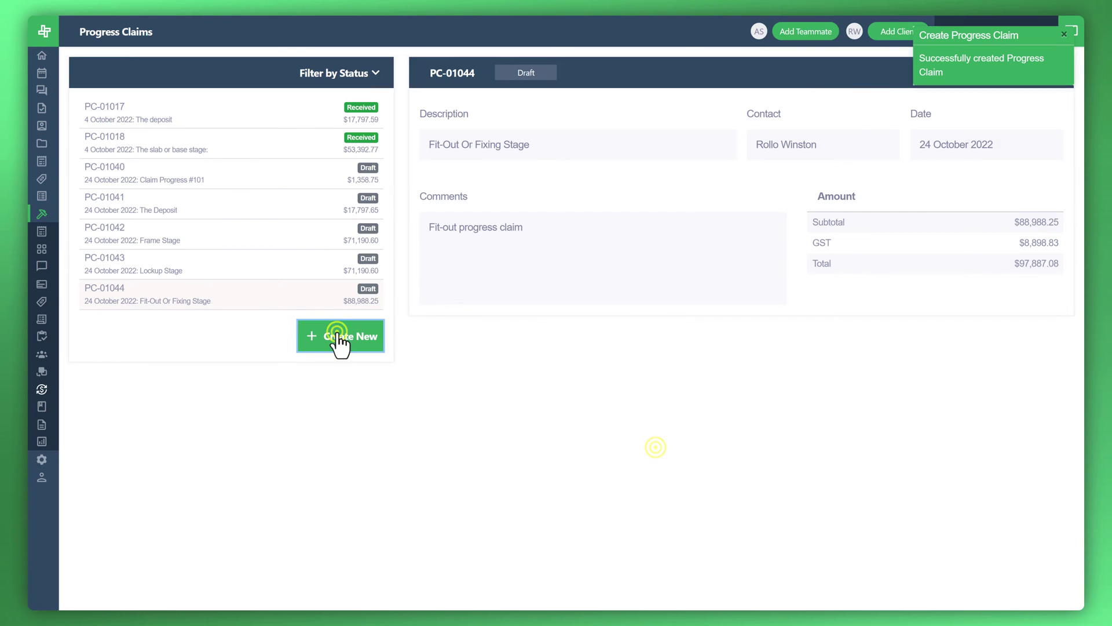
# - Create a 'Practical Completion Stage' claim at 9.618% of contract, $34,235.56
pyautogui.click(333, 339)
pyautogui.click(122, 122)
pyautogui.write('Practical')
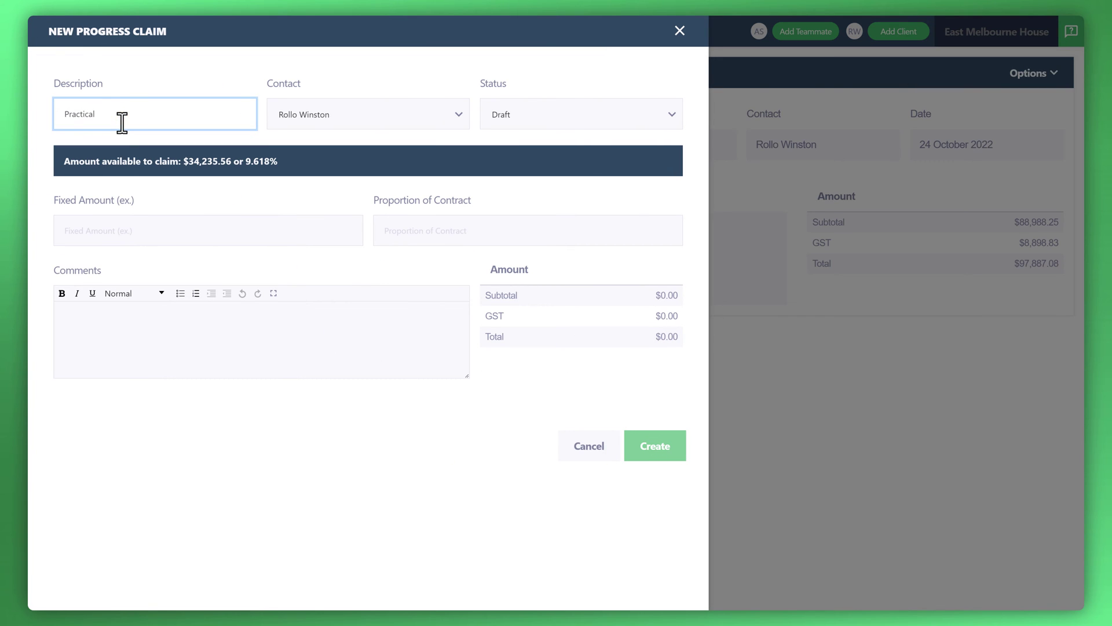
pyautogui.write(' Completion Stage')
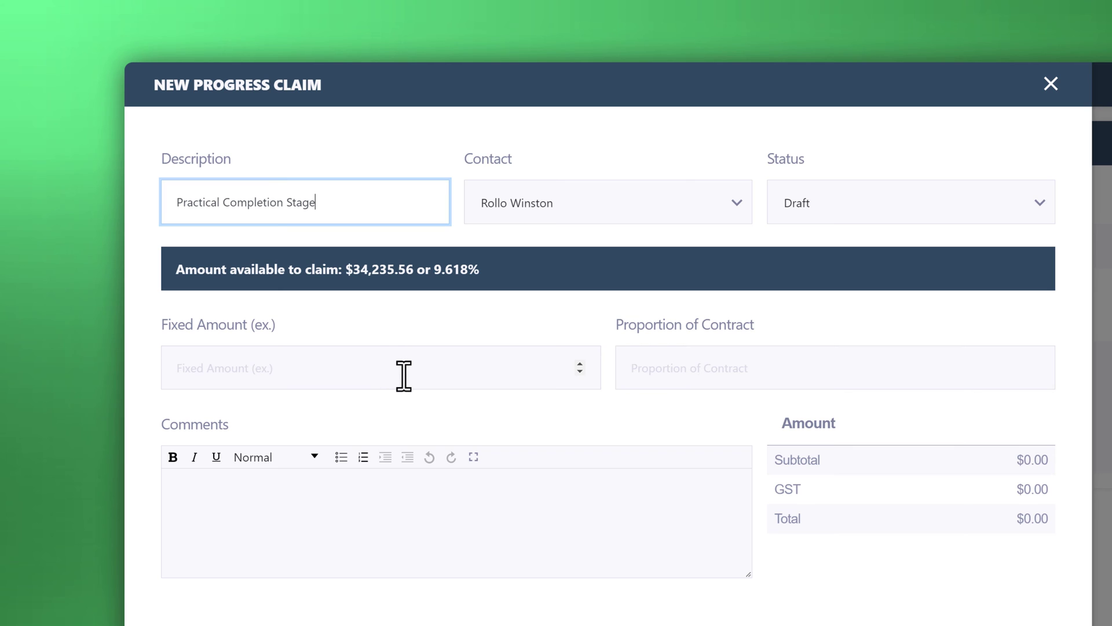
pyautogui.click(649, 366)
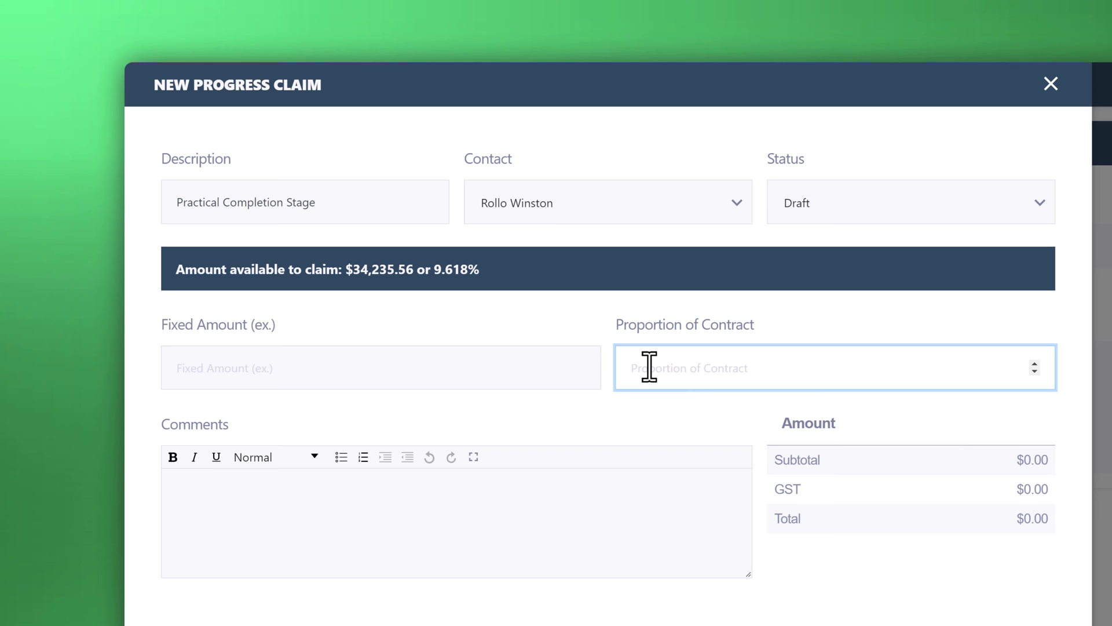
pyautogui.write('9.618')
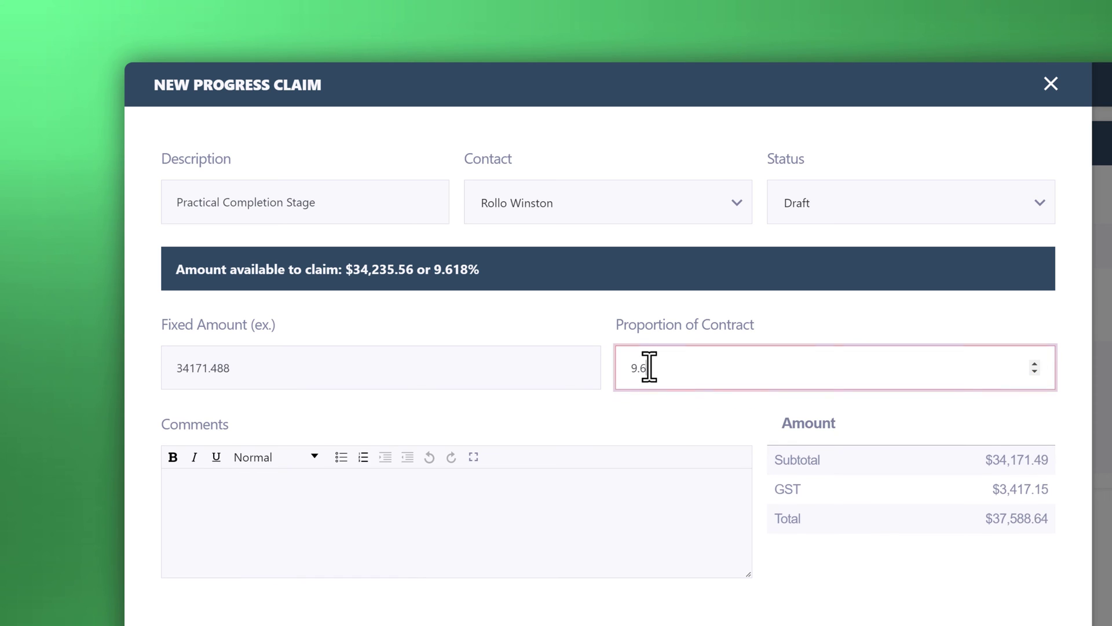
pyautogui.click(795, 604)
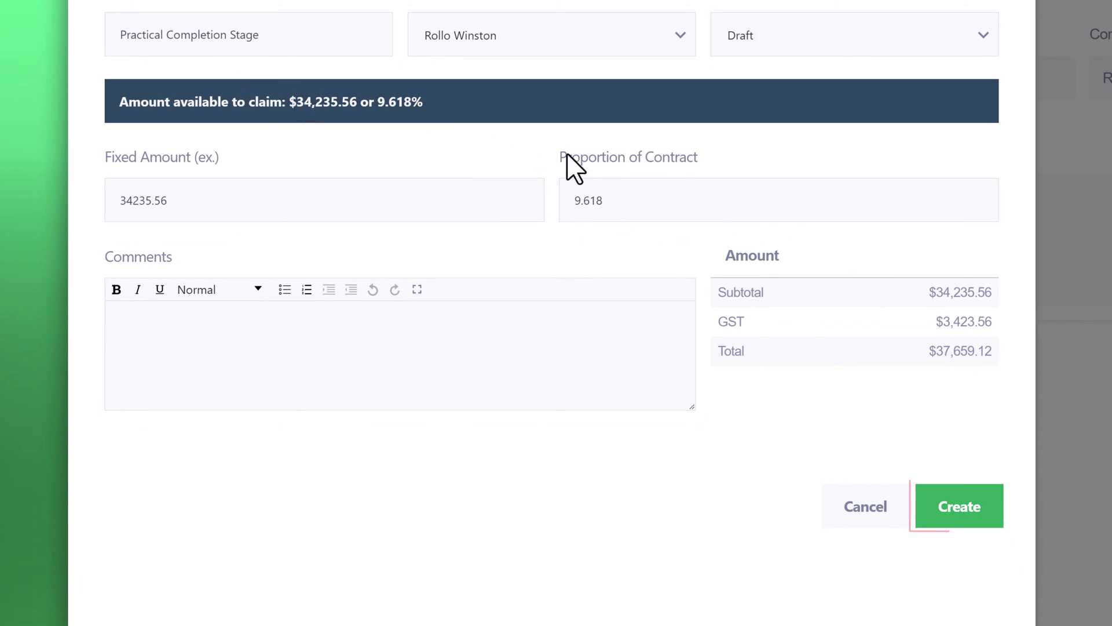
pyautogui.click(974, 511)
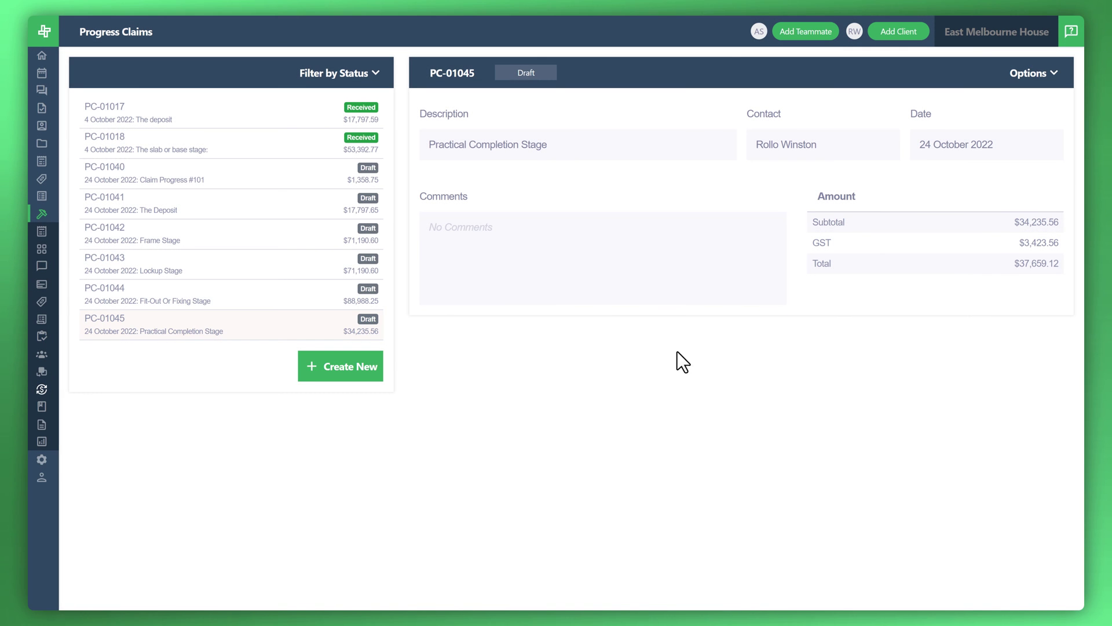
# - Delete the Practical Completion Stage claim PC-01045
pyautogui.click(829, 175)
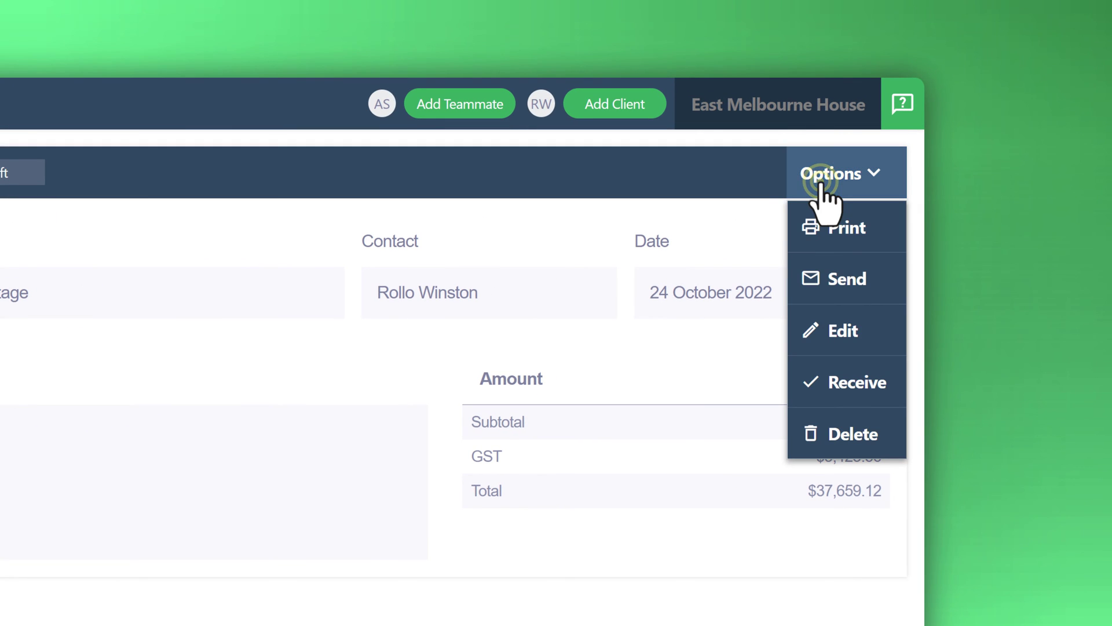
pyautogui.click(857, 432)
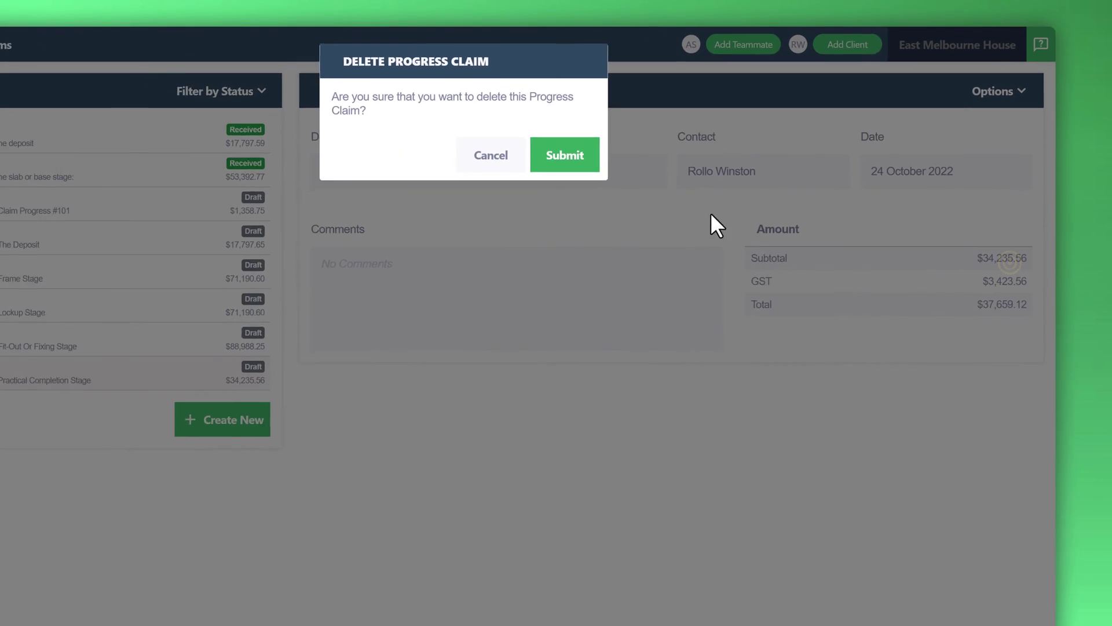
pyautogui.click(565, 155)
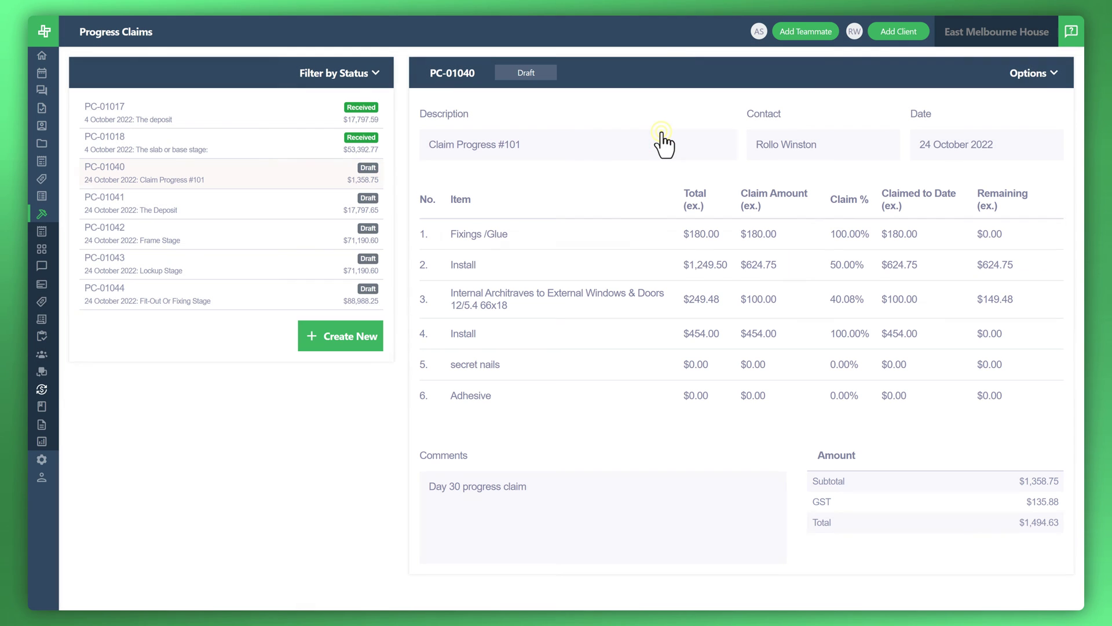
# - Start a new progress claim described as 'Project Complete Stage'
pyautogui.click(312, 346)
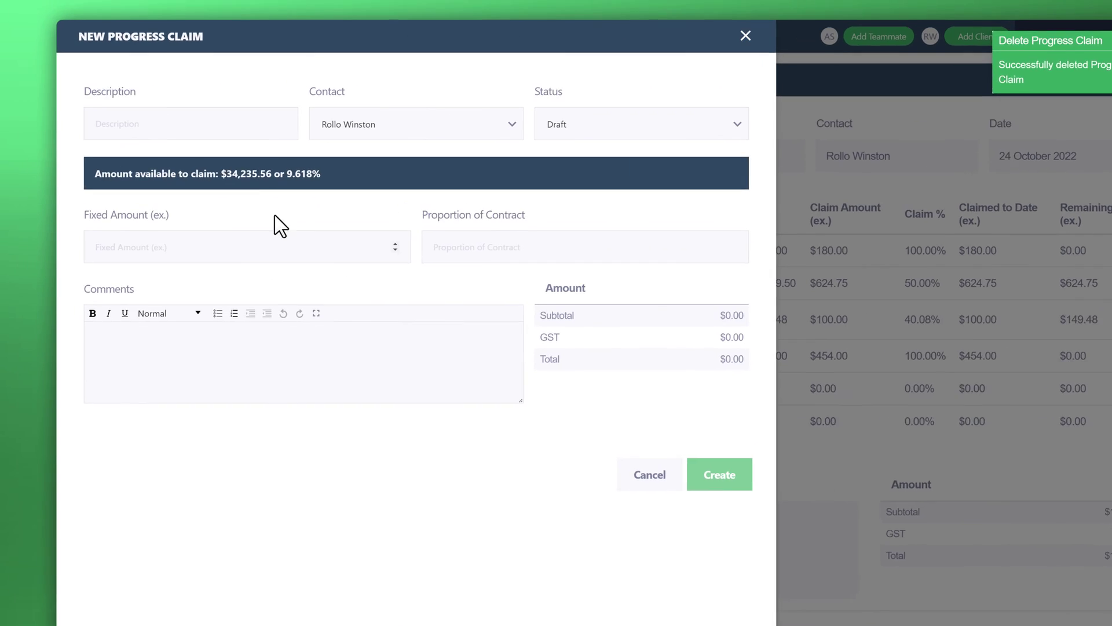
pyautogui.click(142, 115)
pyautogui.write('Project Complete Stage')
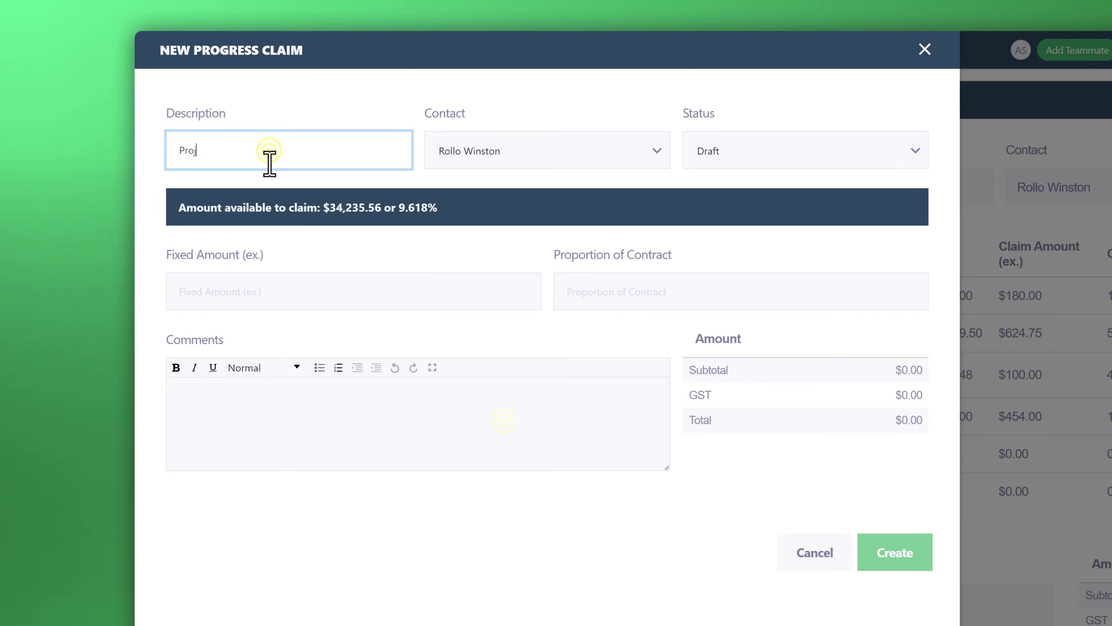
pyautogui.click(248, 294)
# - Set its proportion to 9.618% so the amount becomes $34,235.56, and create it
pyautogui.click(583, 296)
pyautogui.write('15')
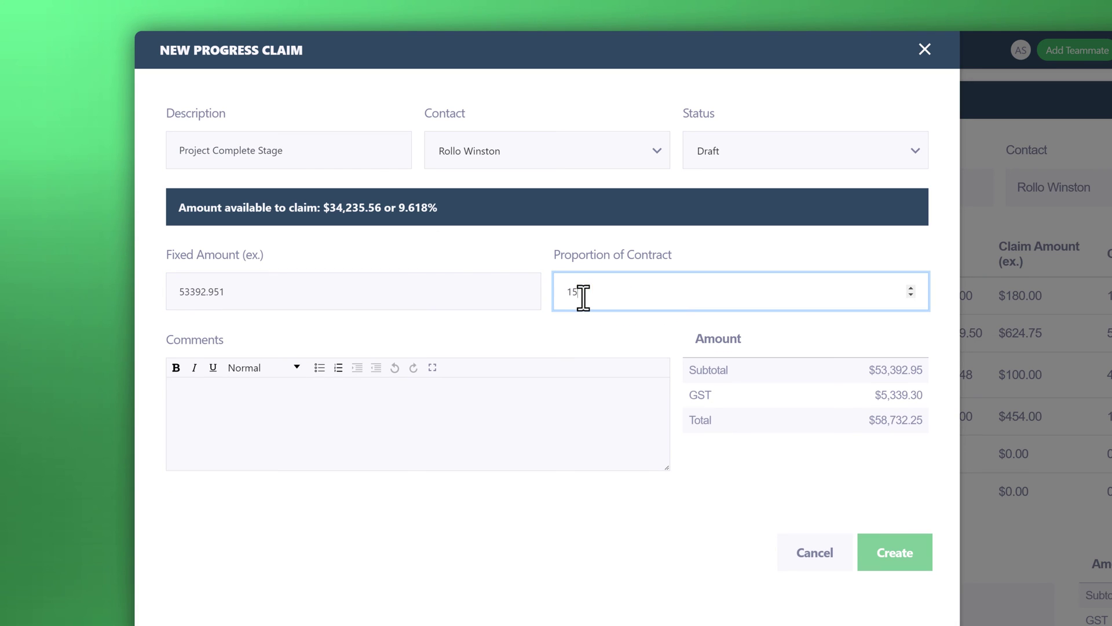
pyautogui.click(473, 293)
pyautogui.press('Tab')
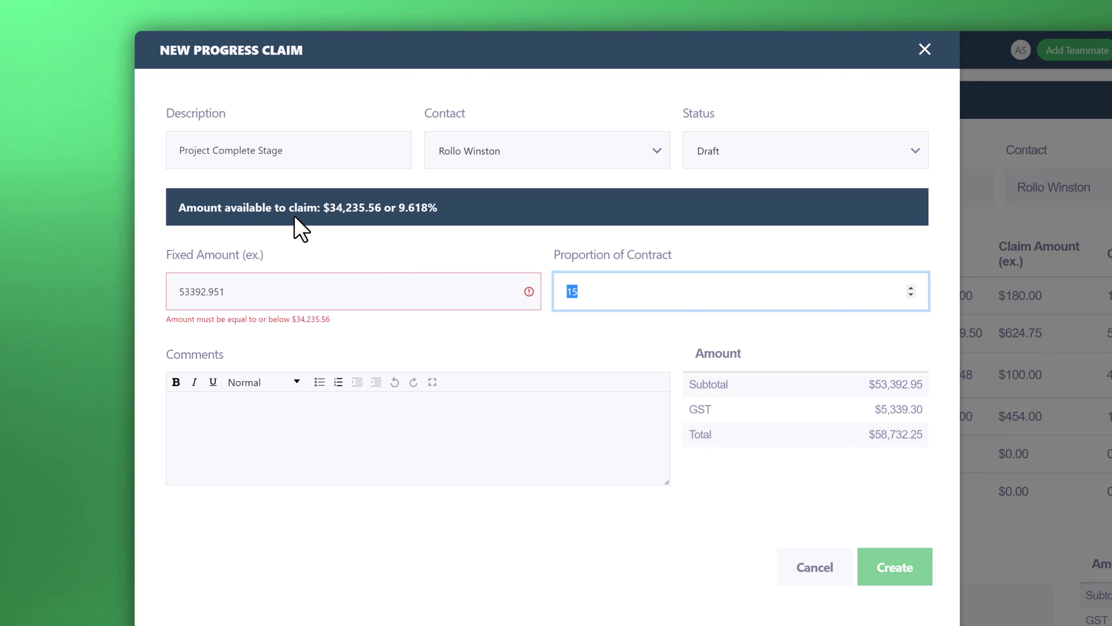
pyautogui.click(299, 285)
pyautogui.click(623, 294)
pyautogui.moveTo(243, 291); pyautogui.dragTo(149, 288)
pyautogui.press('BackSpace')
pyautogui.click(616, 295)
pyautogui.write('9.618')
pyautogui.click(624, 333)
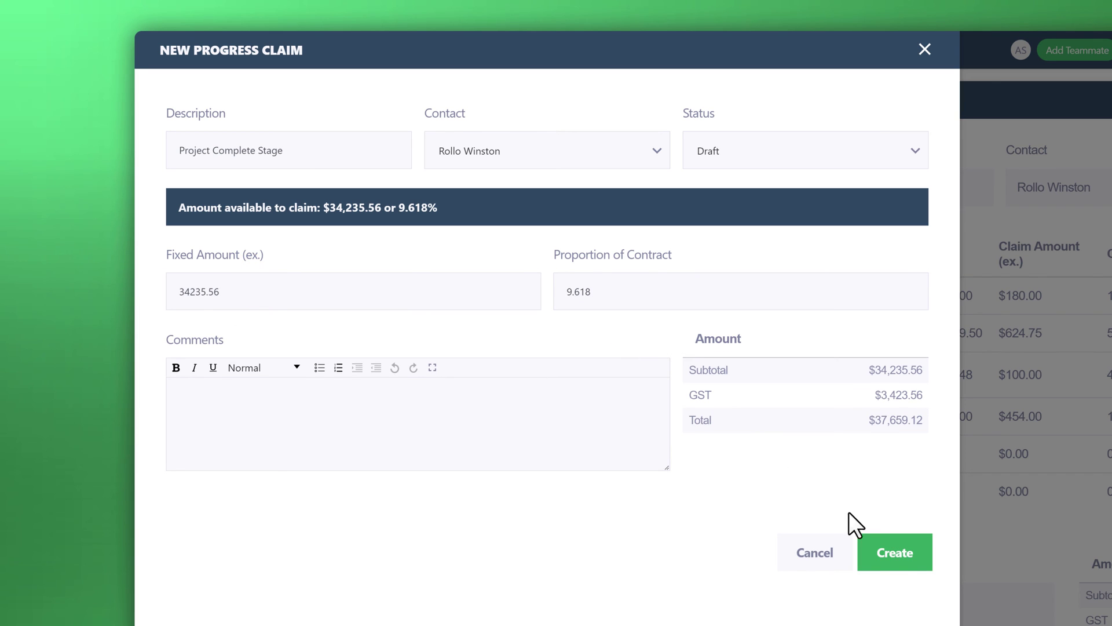
pyautogui.click(892, 557)
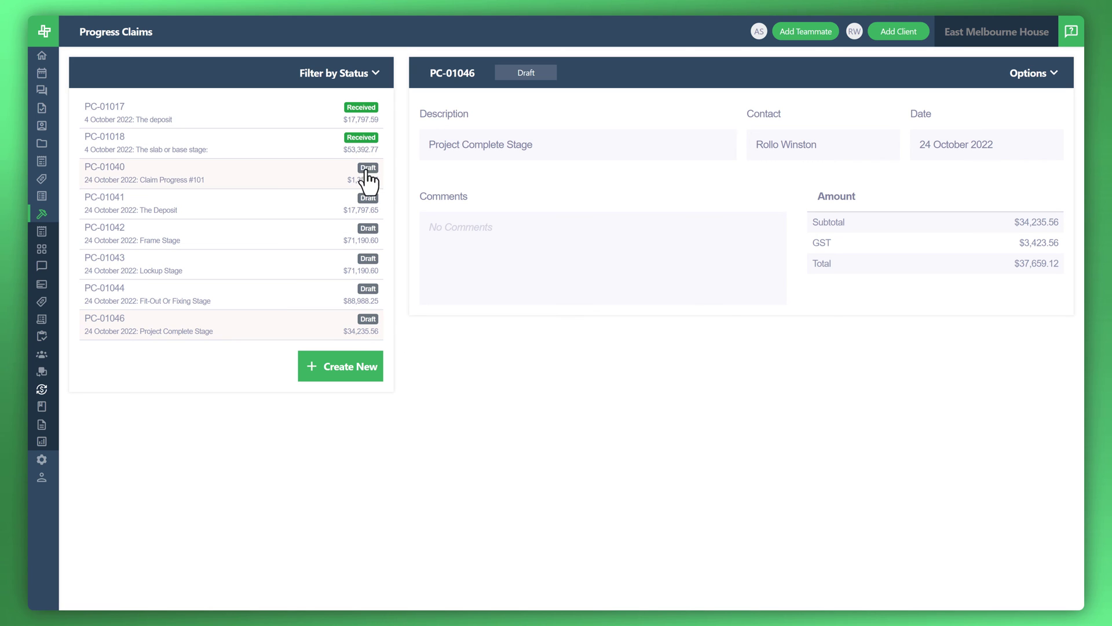
# - Open claim PC-01040 'Claim Progress #101' and preview it as a printable PDF
pyautogui.click(235, 169)
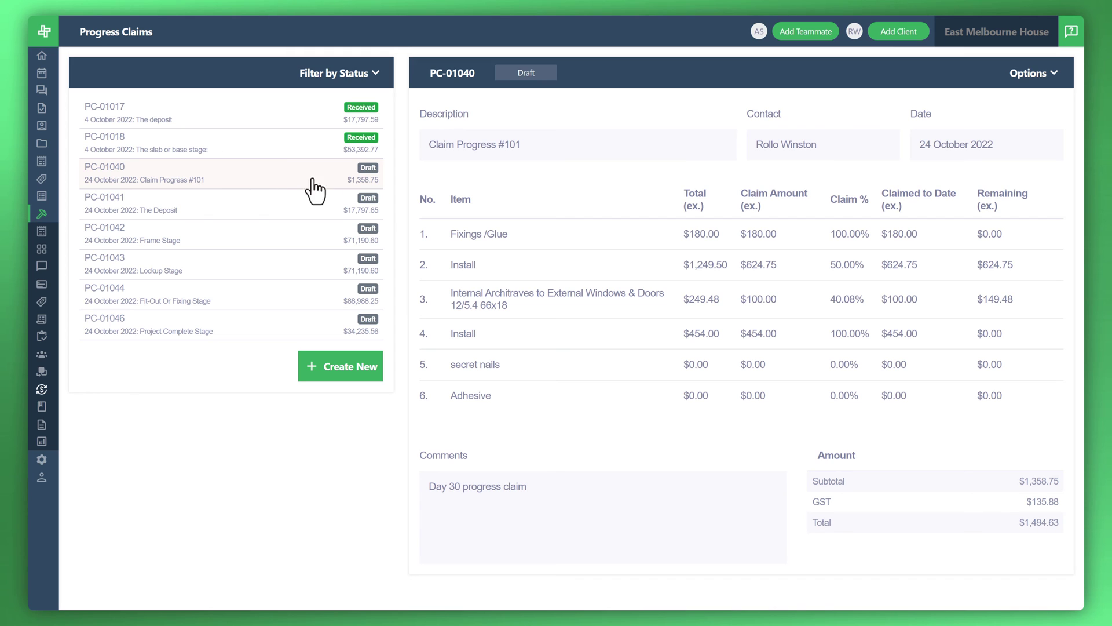
pyautogui.click(1038, 80)
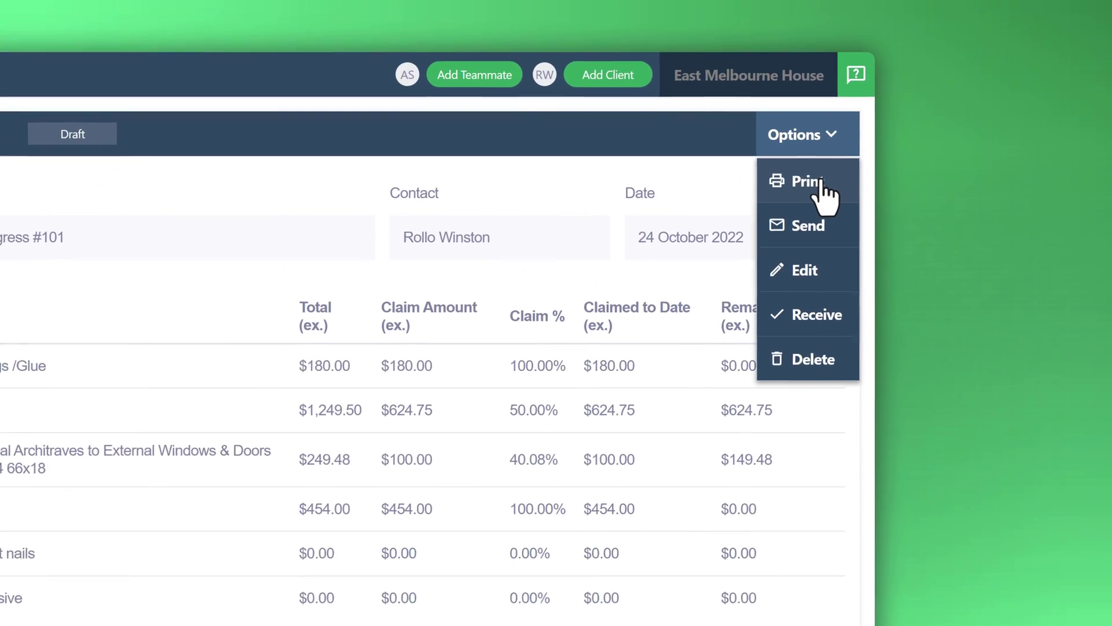
pyautogui.click(907, 149)
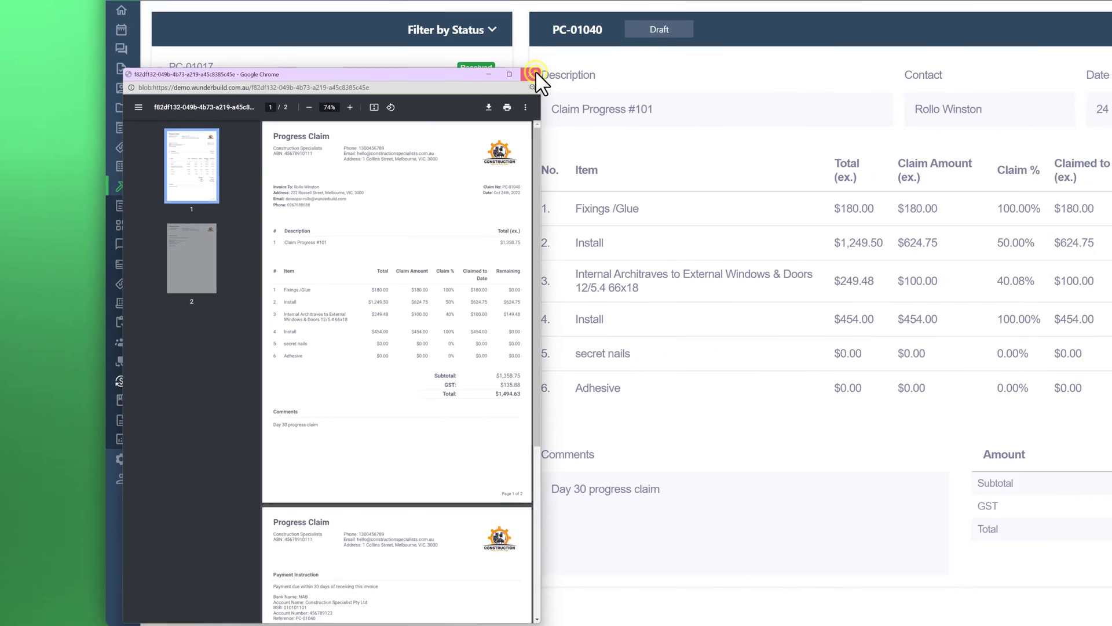
pyautogui.click(527, 73)
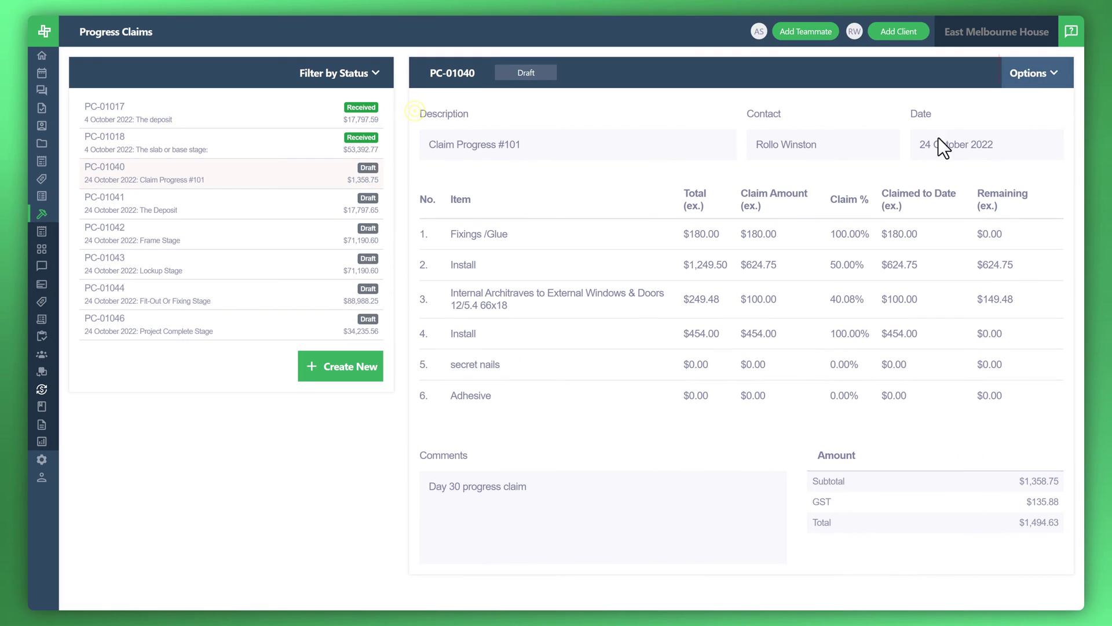
pyautogui.click(1061, 74)
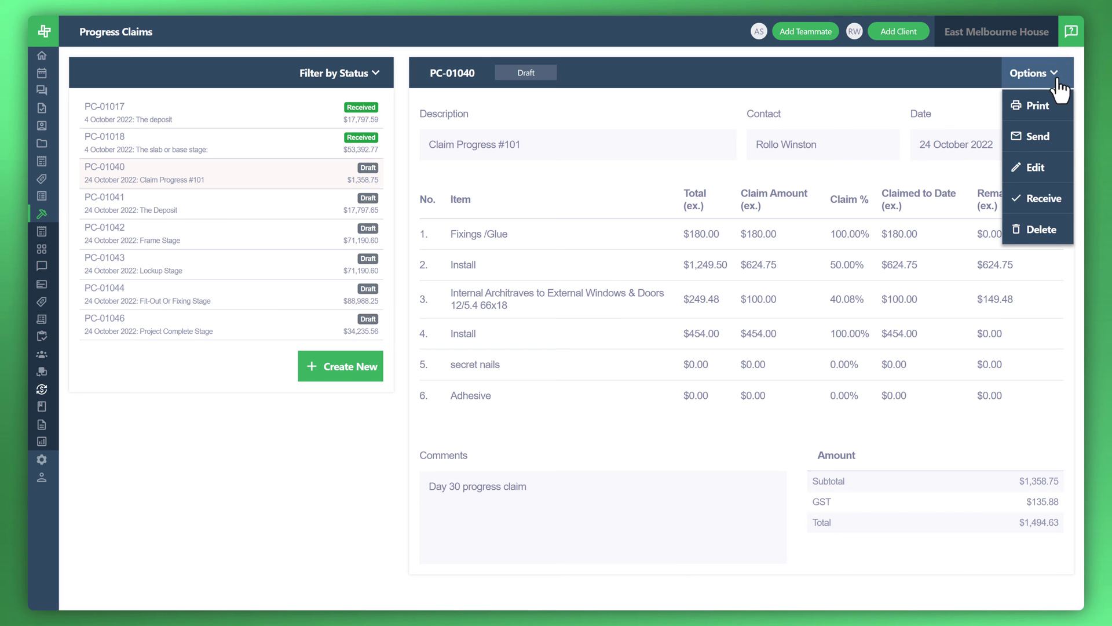
pyautogui.click(1038, 139)
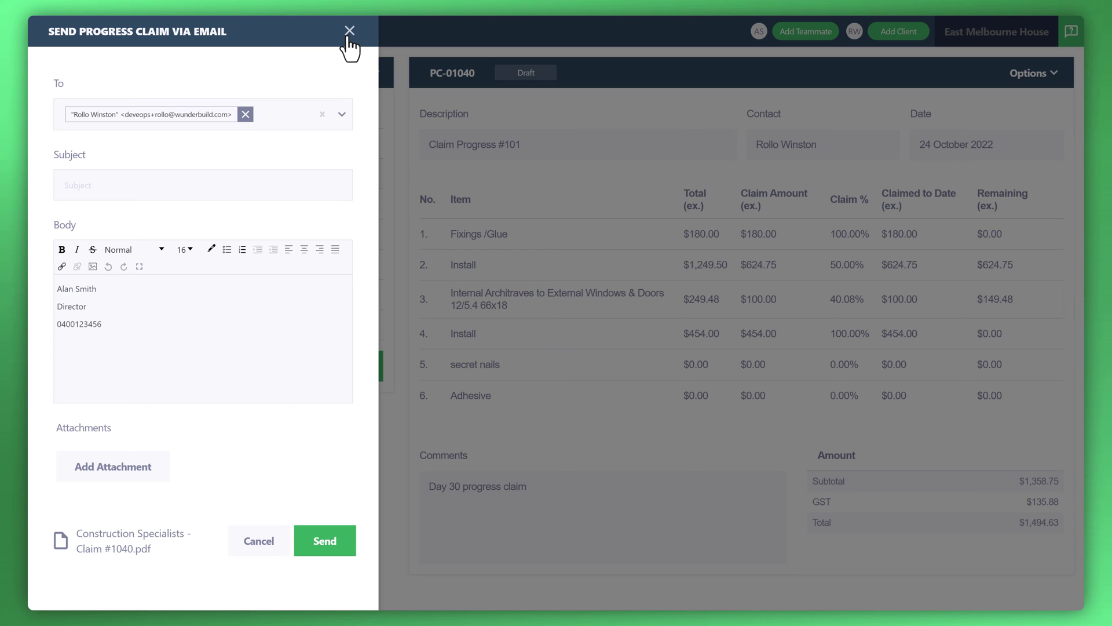
pyautogui.click(350, 32)
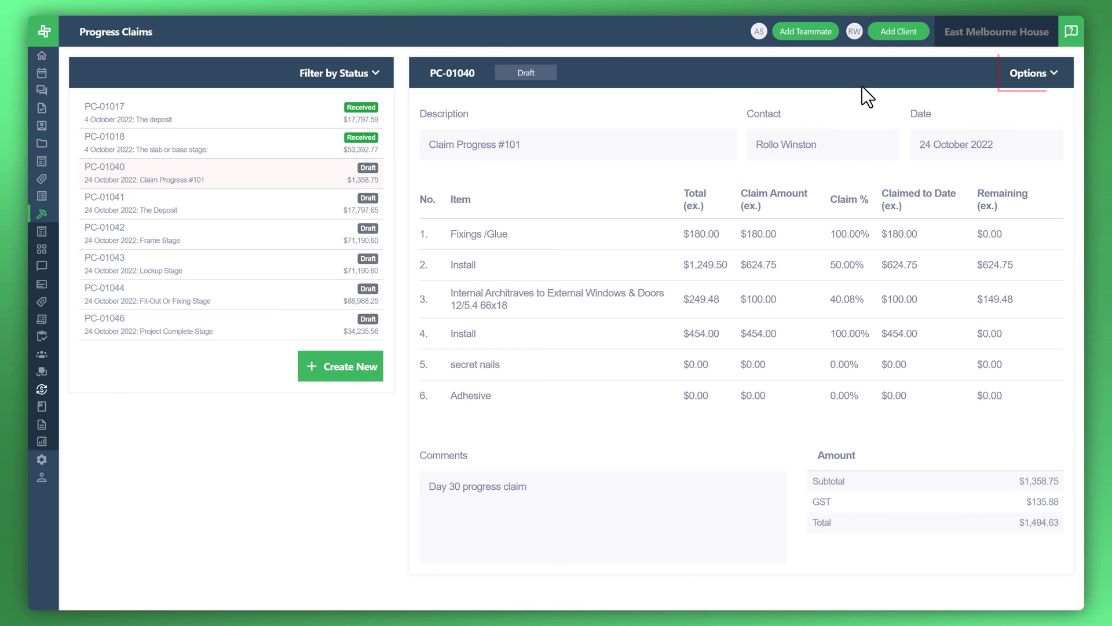
# - Mark claim PC-01040 as received
pyautogui.click(1032, 81)
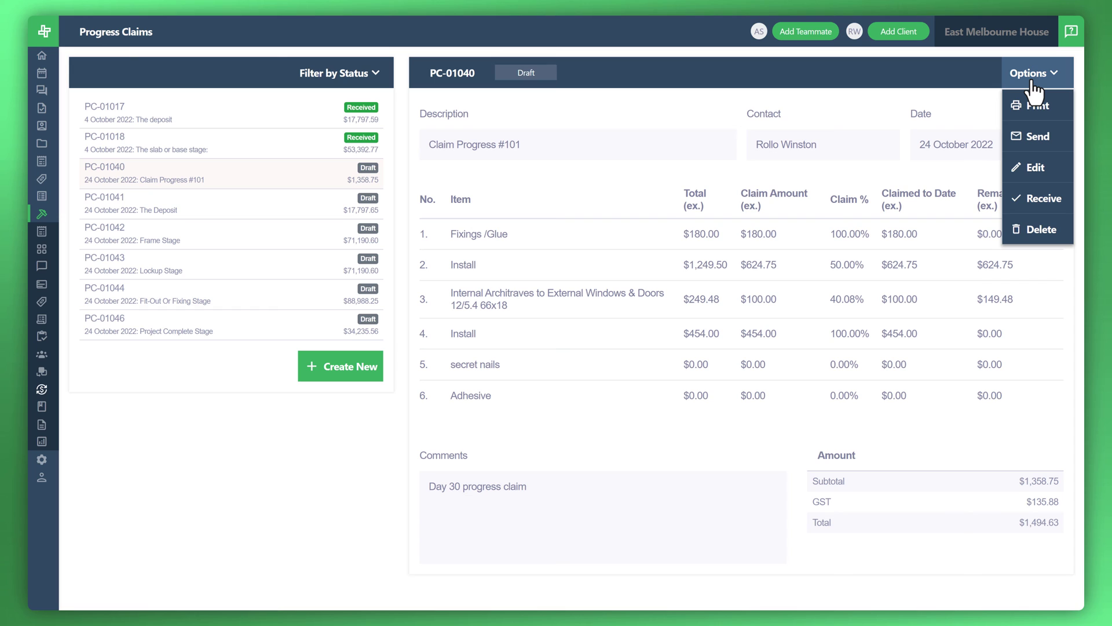
pyautogui.click(1038, 203)
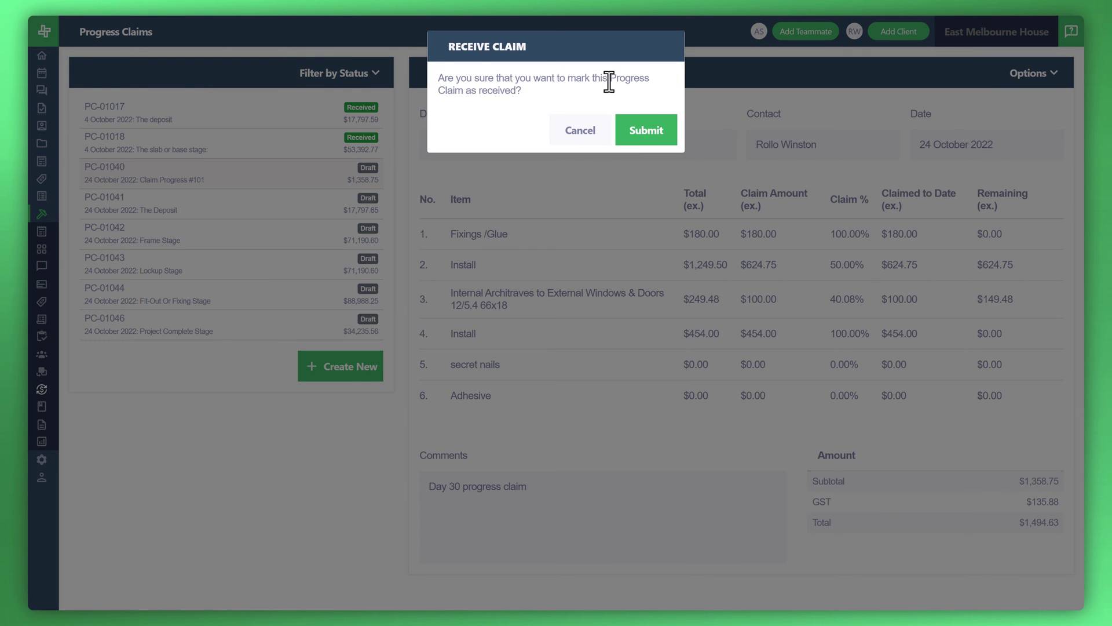
pyautogui.click(644, 129)
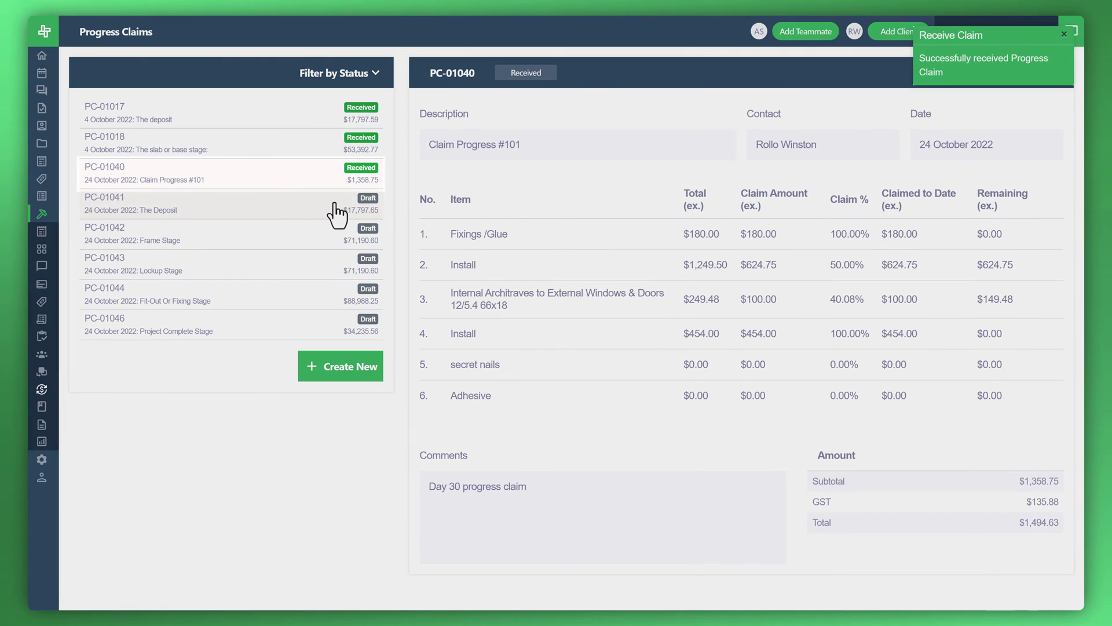
# - Mark claim PC-01041 The Deposit as received
pyautogui.click(330, 208)
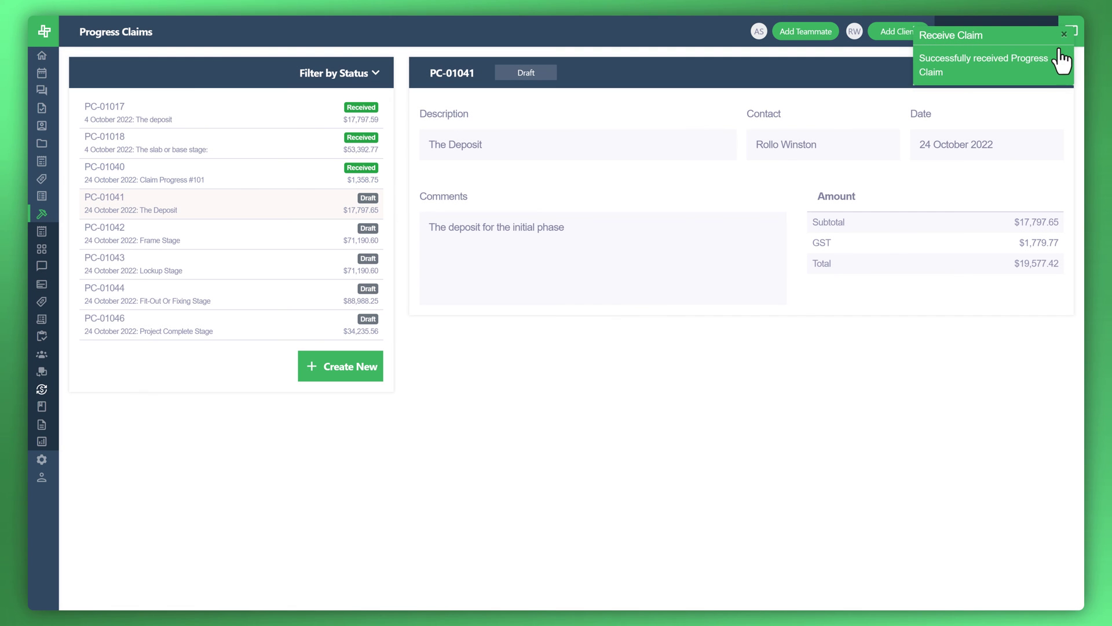
pyautogui.click(1063, 34)
pyautogui.click(1043, 73)
pyautogui.click(1039, 197)
pyautogui.click(634, 134)
# - Start emailing the Frame Stage claim PC-01042 with subject 'Sent Claim'
pyautogui.click(317, 231)
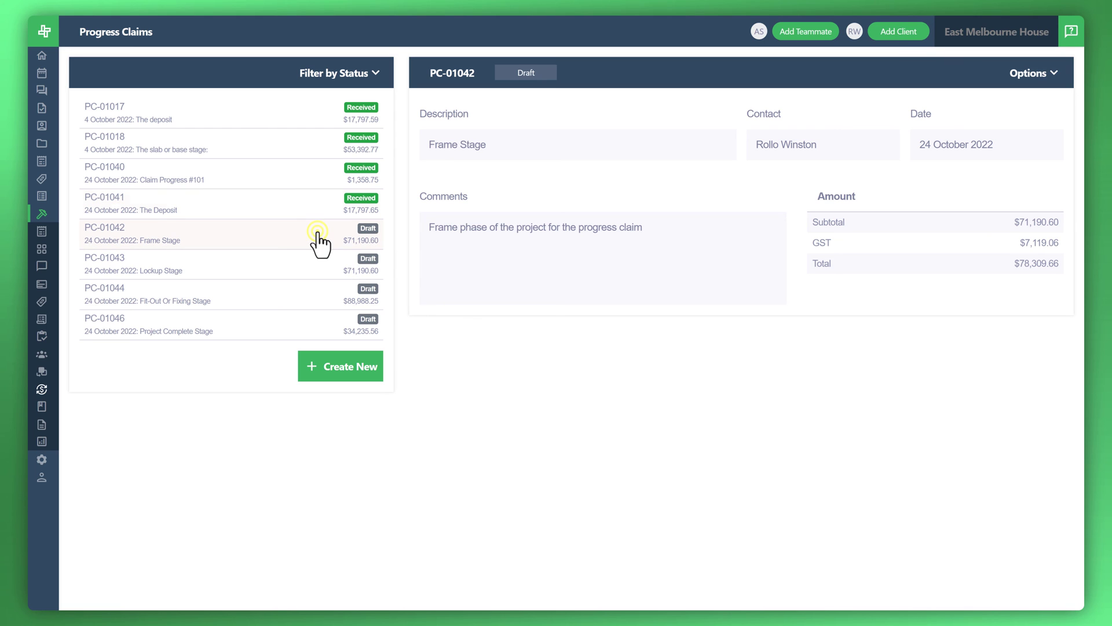
pyautogui.click(1024, 75)
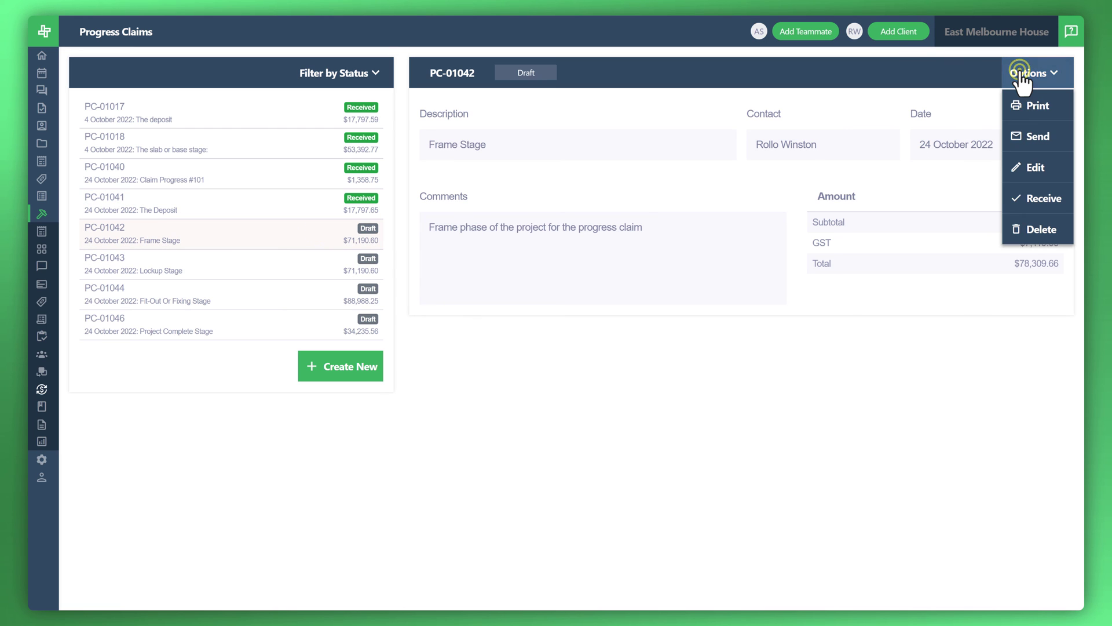
pyautogui.click(1032, 132)
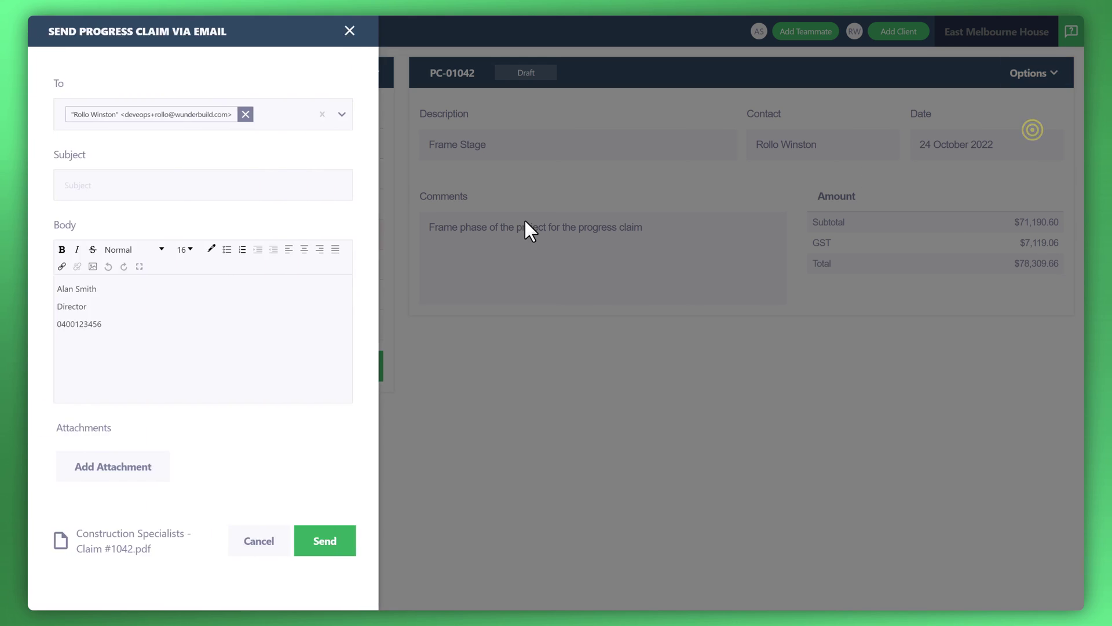
pyautogui.click(145, 190)
pyautogui.write('Sent Claim')
# - Add the message 'Here's the claim as attached.' above the signature and send the email
pyautogui.click(104, 288)
pyautogui.press('Return')
pyautogui.press('Return')
pyautogui.press('Up')
pyautogui.press('Up')
pyautogui.write('Hee')
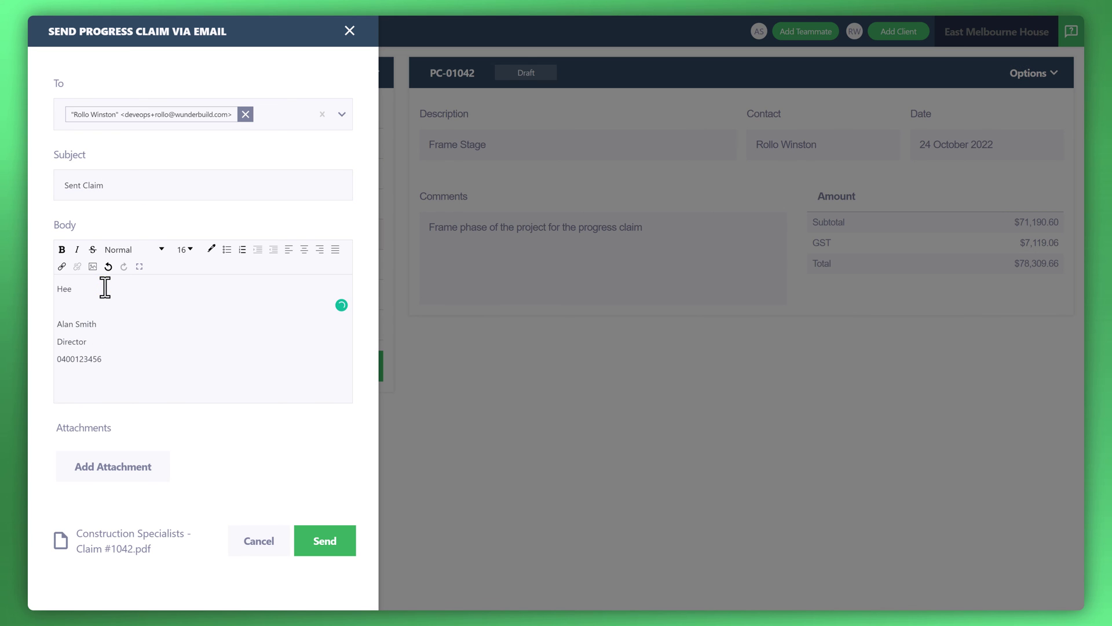
pyautogui.press('BackSpace')
pyautogui.write("re's the claim as attached.")
pyautogui.click(334, 534)
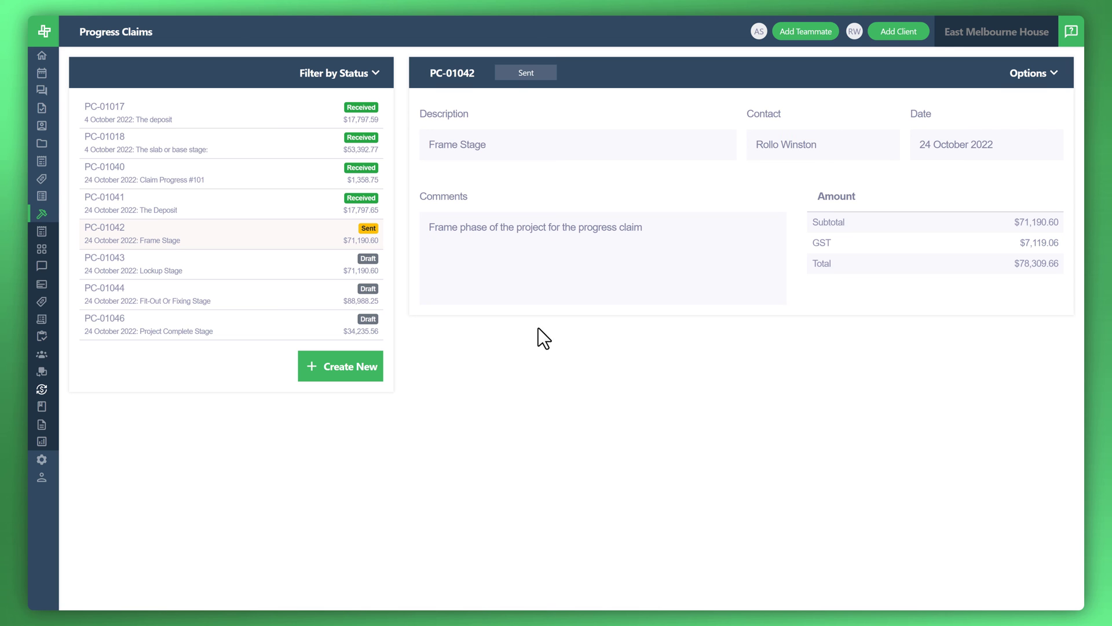
# - Review the East Melbourne House job overview: $1,358.75 claimed and $1,358.75 gross profit
pyautogui.moveTo(47, 232)
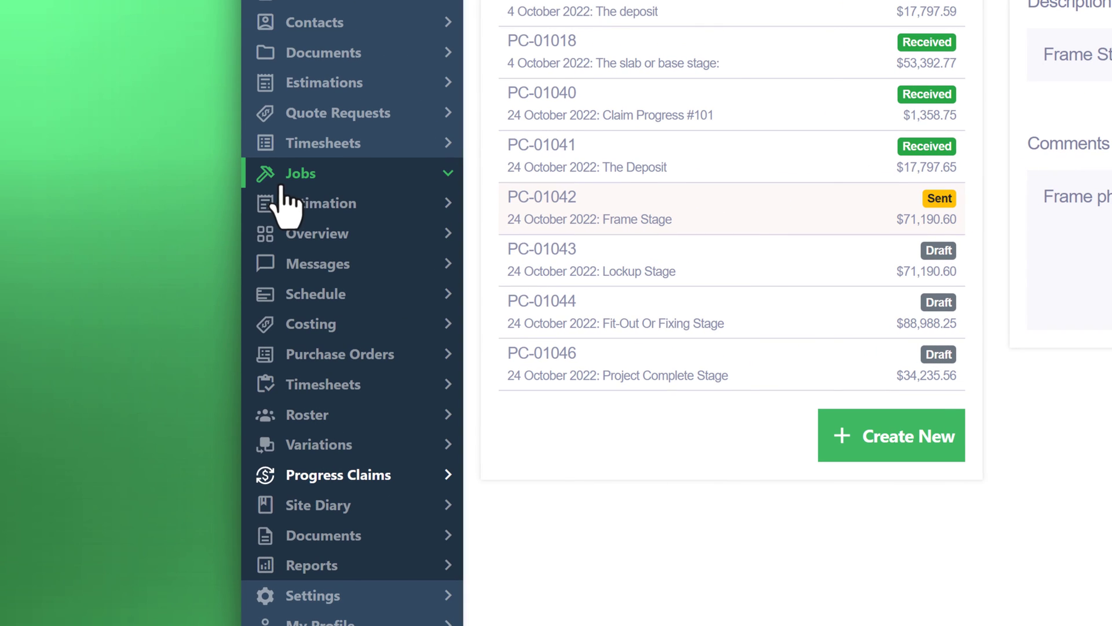
pyautogui.click(303, 230)
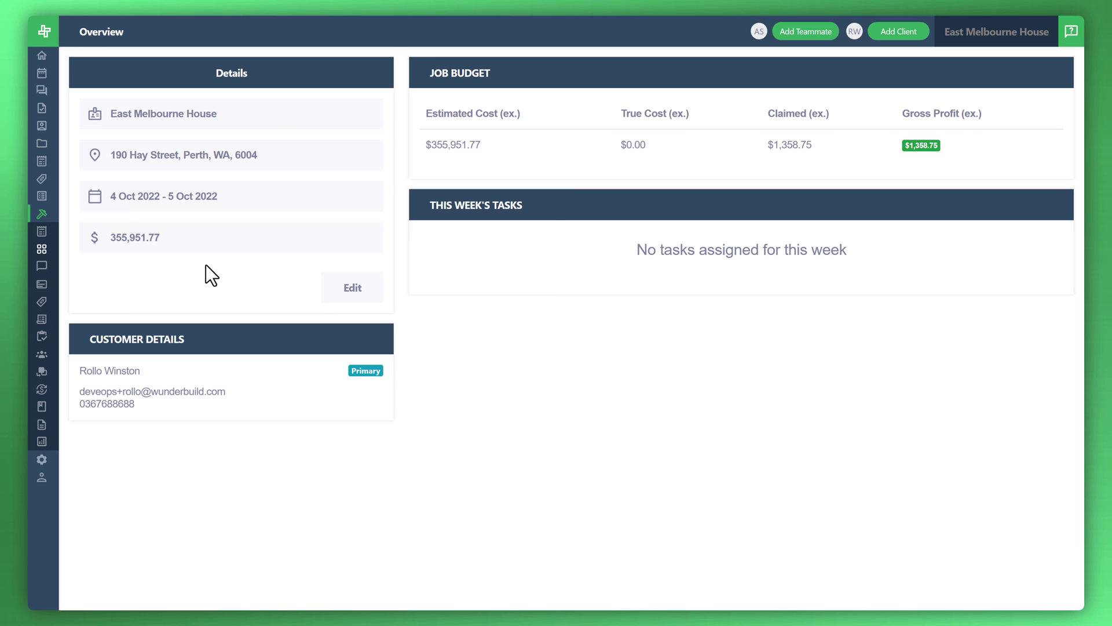
pyautogui.moveTo(51, 218)
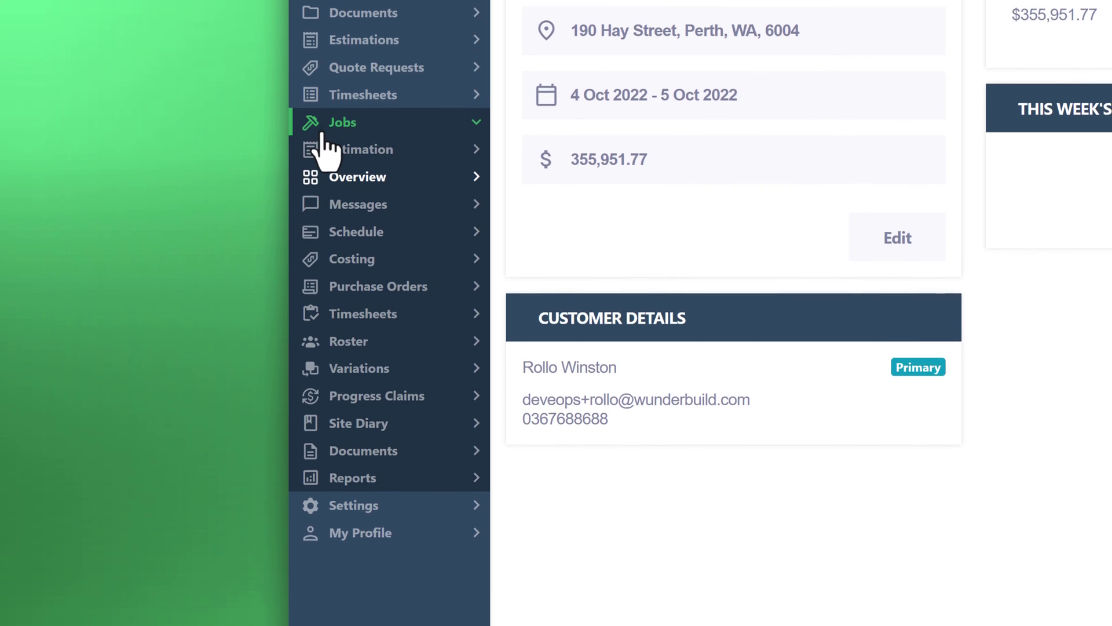
# - Open the company's Integrations settings to confirm Xero and MYOB are Not Connected
pyautogui.click(360, 322)
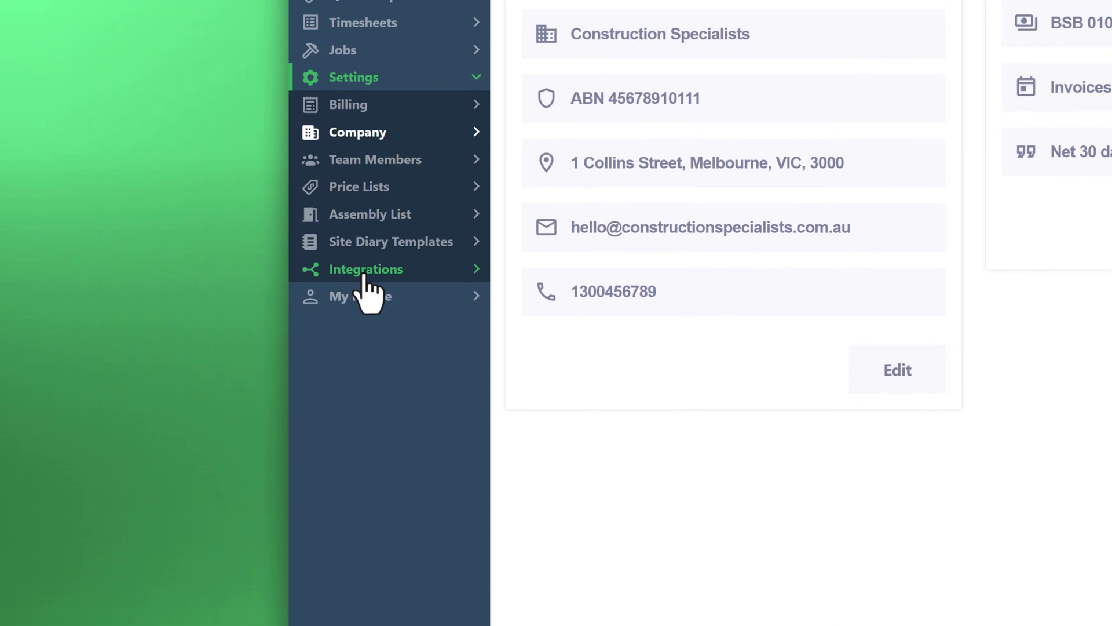
pyautogui.click(363, 293)
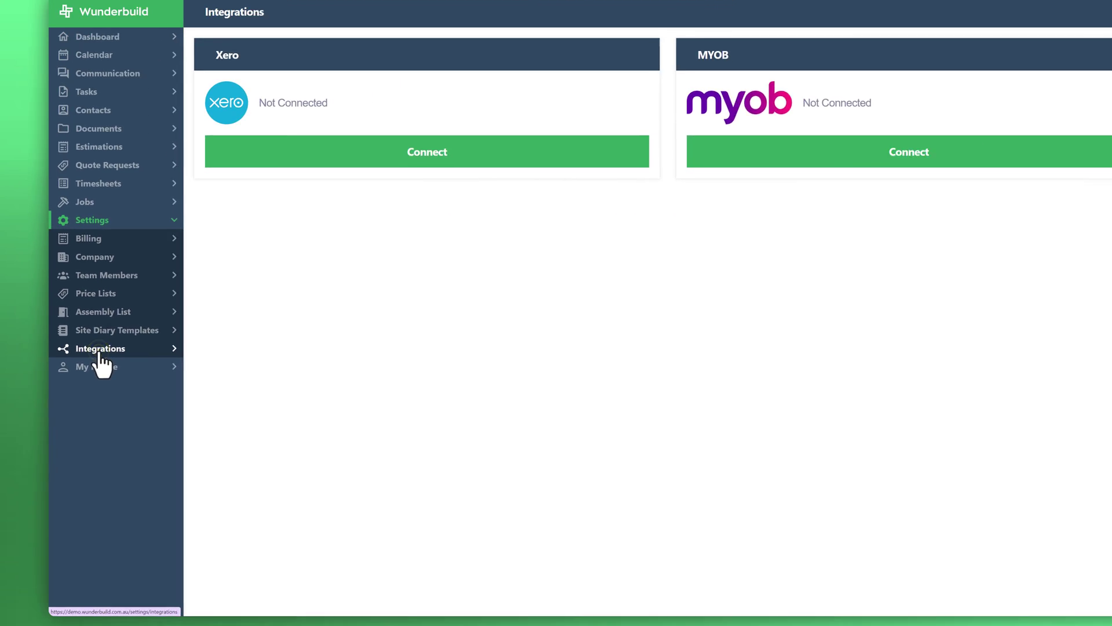